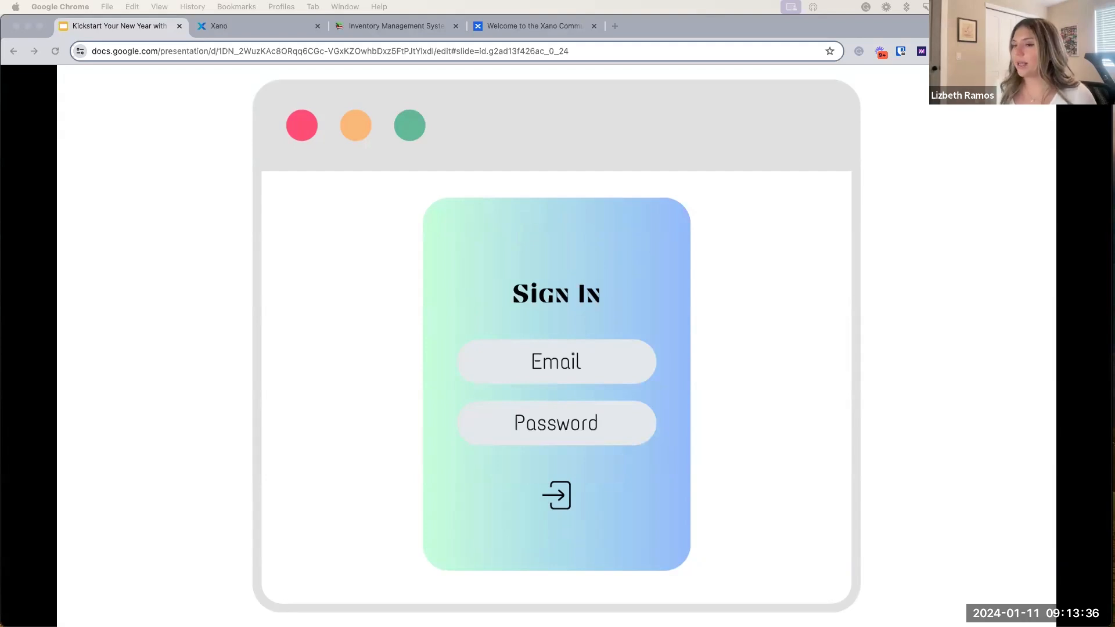
# Step: Present the Products mockup and the Casual Jacket Edit Product slide, then return to Products
pyautogui.press('Right')
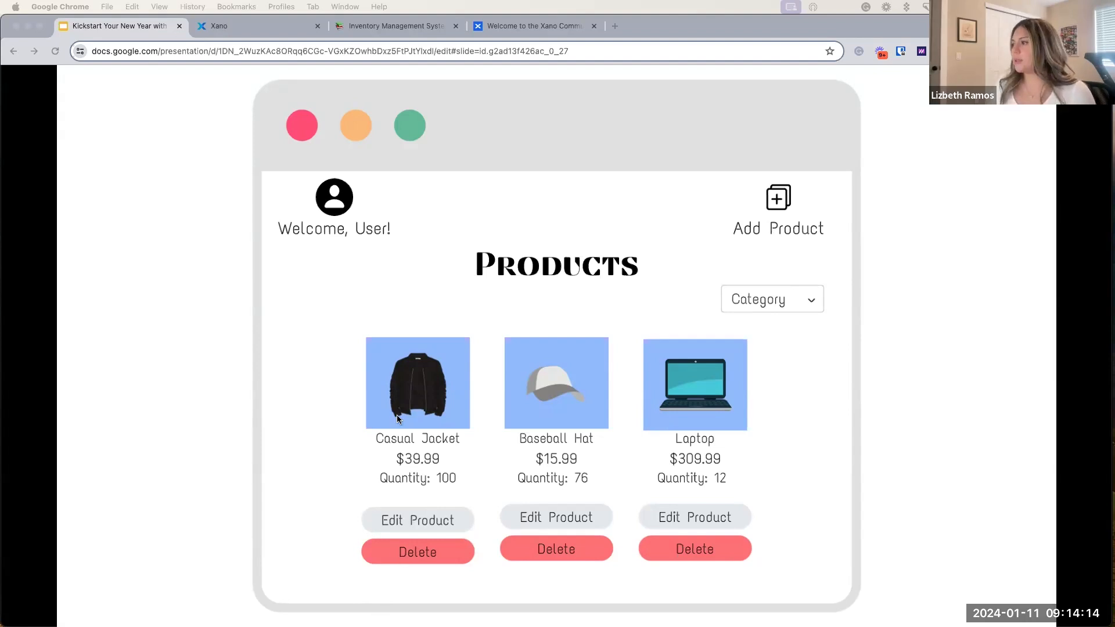
pyautogui.click(424, 523)
pyautogui.click(424, 521)
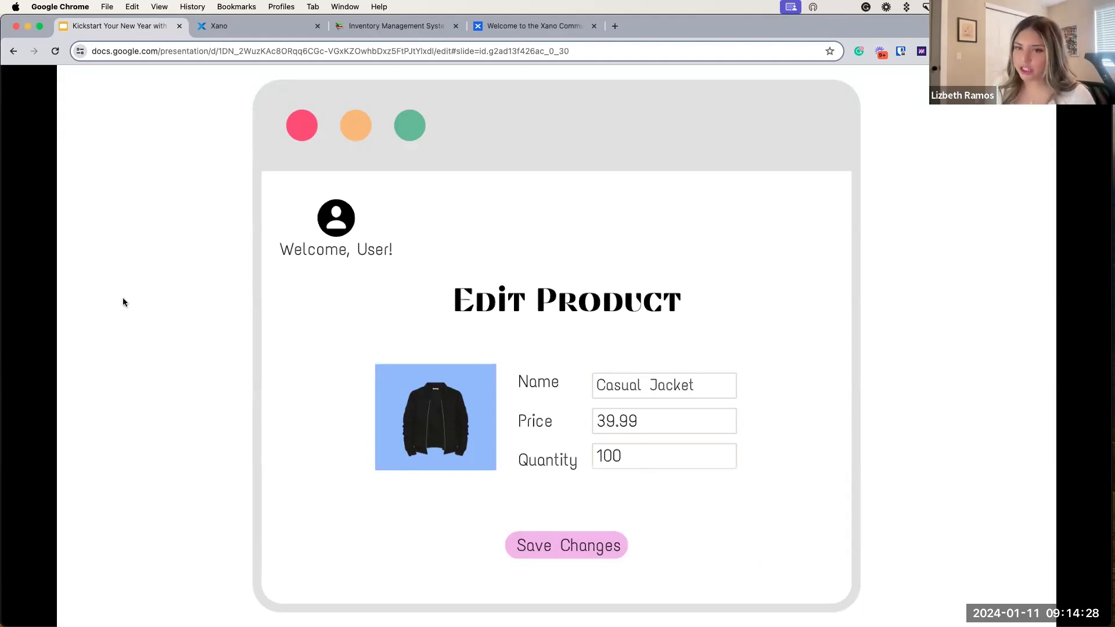
pyautogui.click(468, 318)
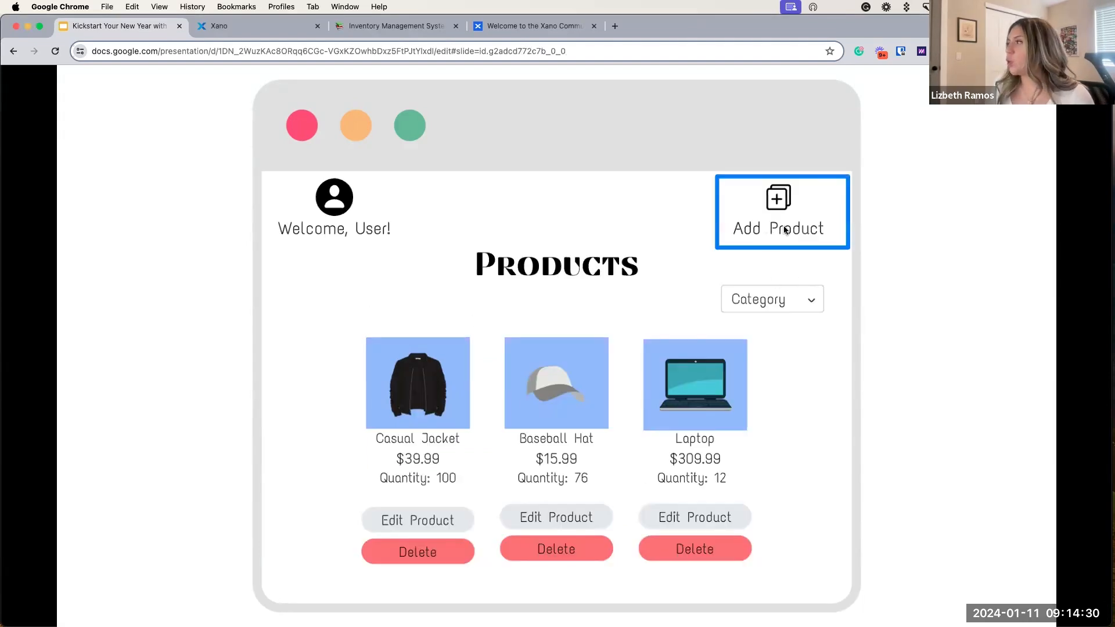
# Step: Show the Add Product mockup and Setup Xano Workspace slides, then bring up Xano's setup form
pyautogui.click(812, 232)
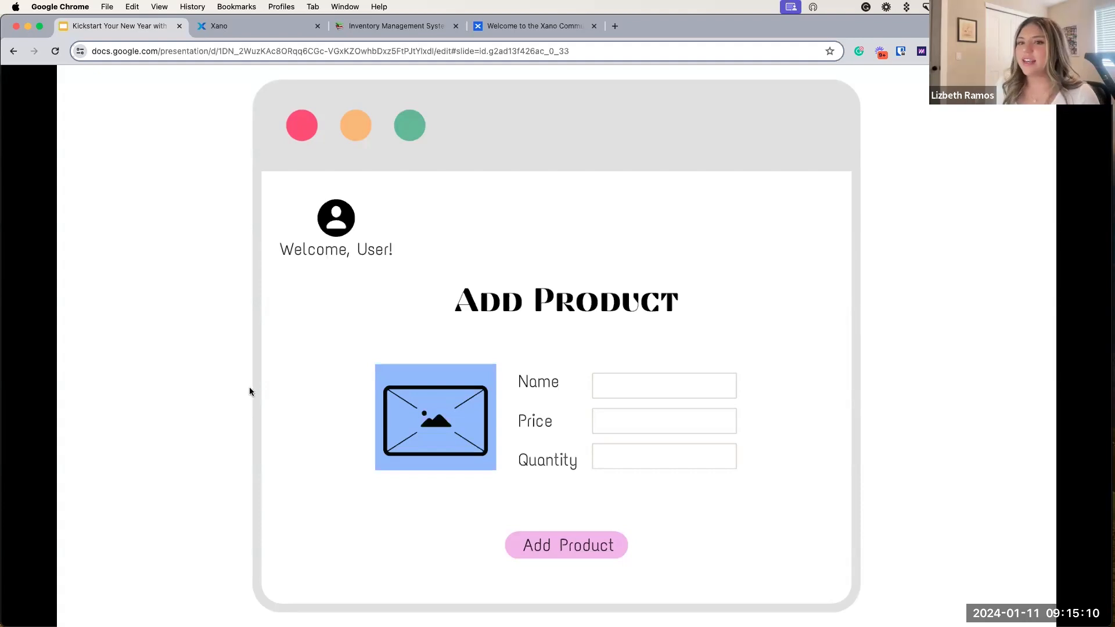
pyautogui.click(294, 374)
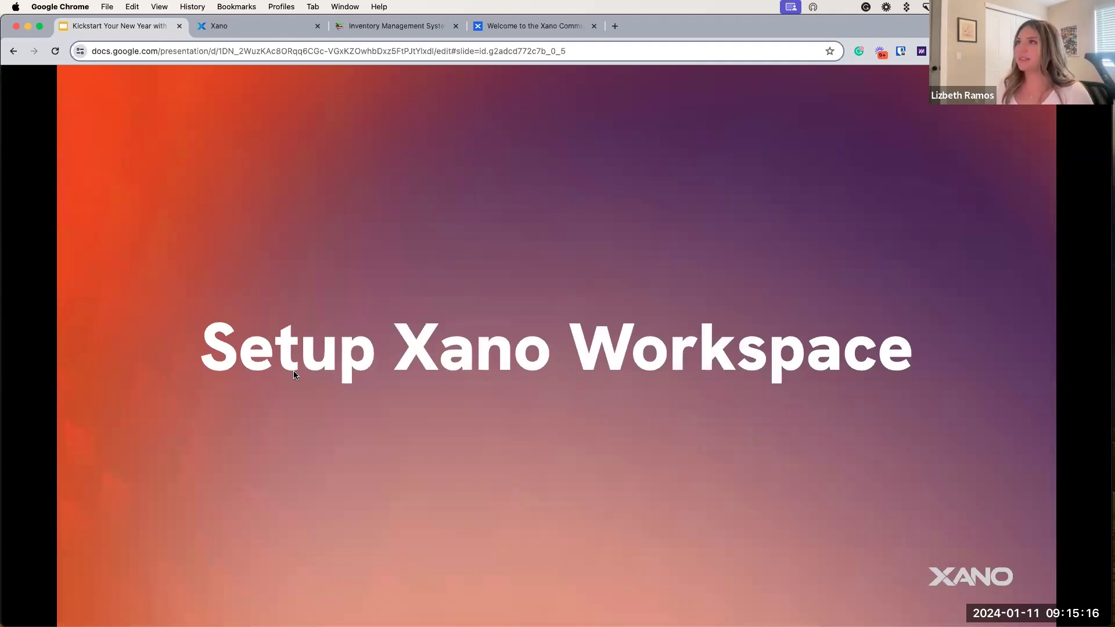
pyautogui.click(264, 30)
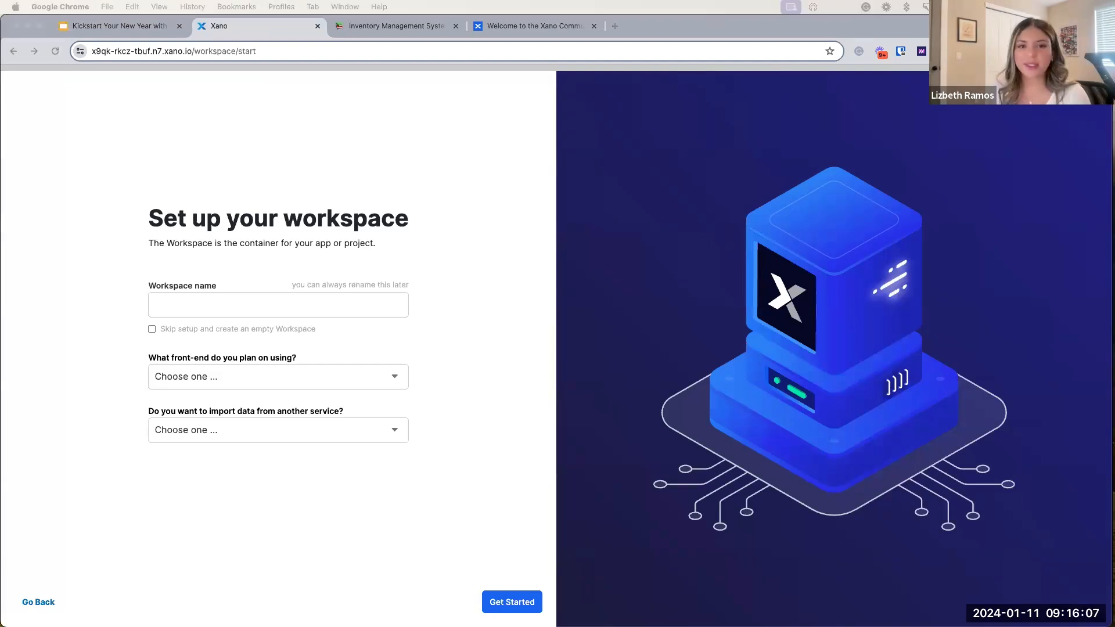
# Step: Paste 'Inventory Management System' as the workspace name and choose 'I haven't decided yet' as front-end
pyautogui.click(251, 305)
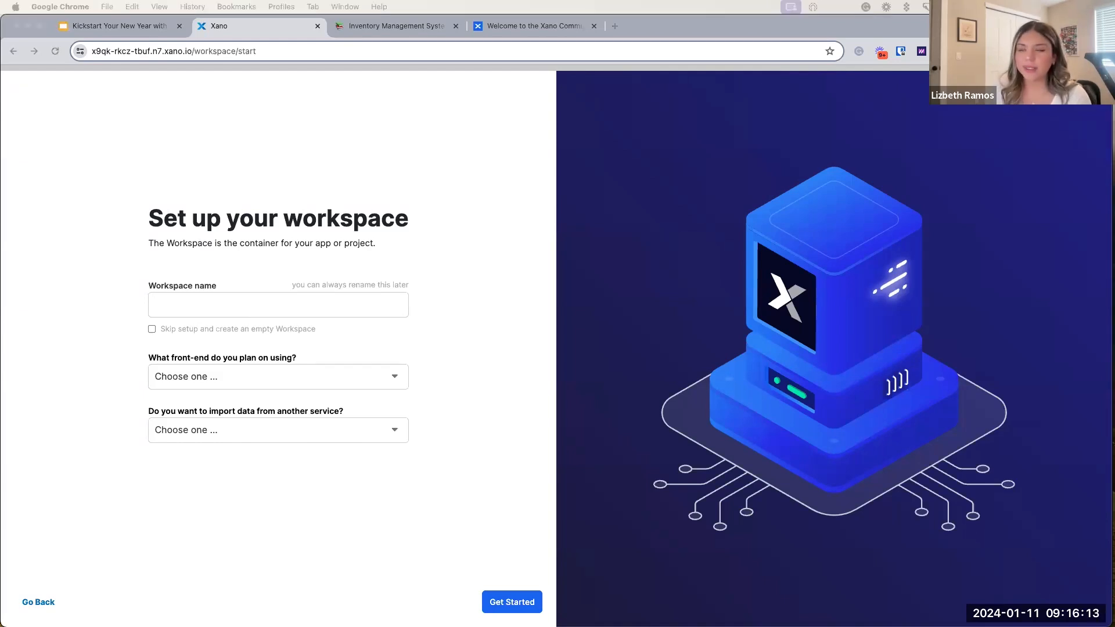
pyautogui.click(209, 305)
pyautogui.write('Inventory Management System')
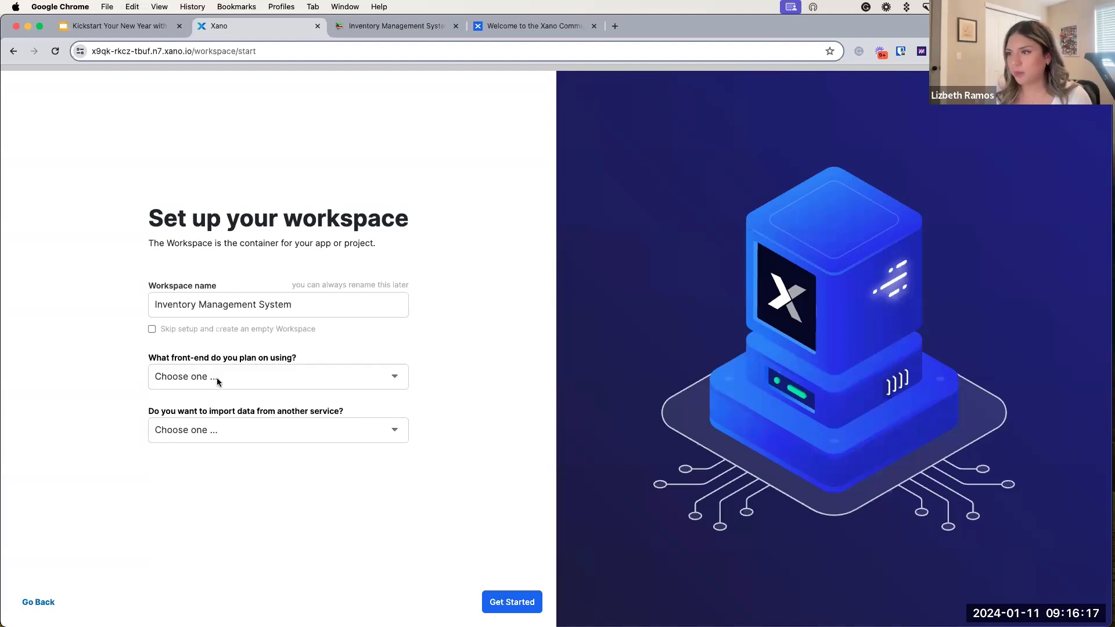
pyautogui.click(249, 375)
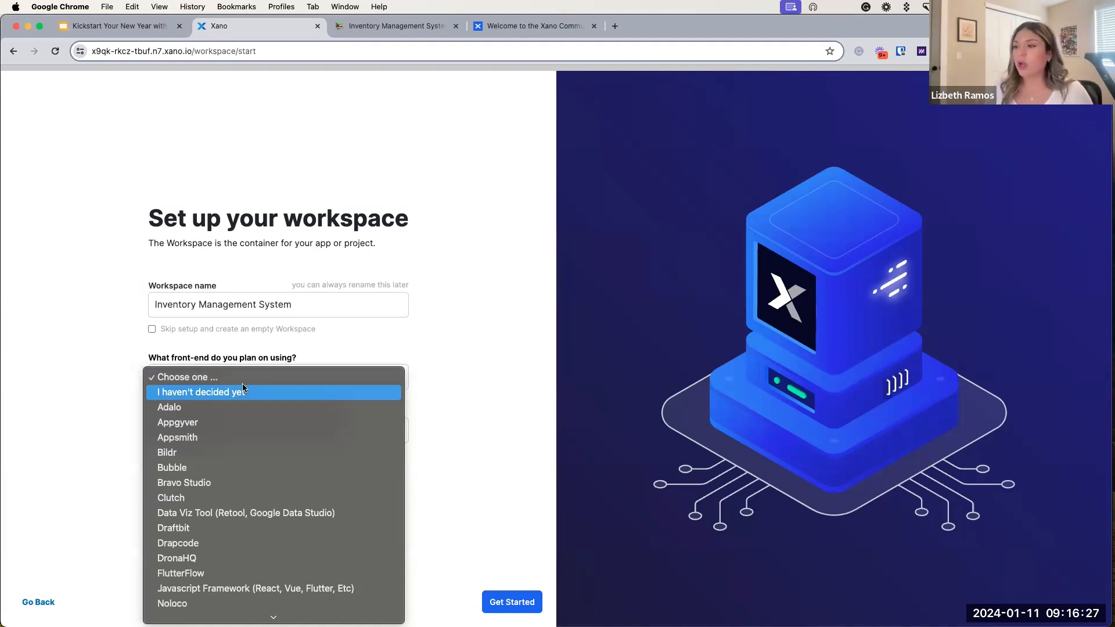
pyautogui.scroll(-3, 253, 490)
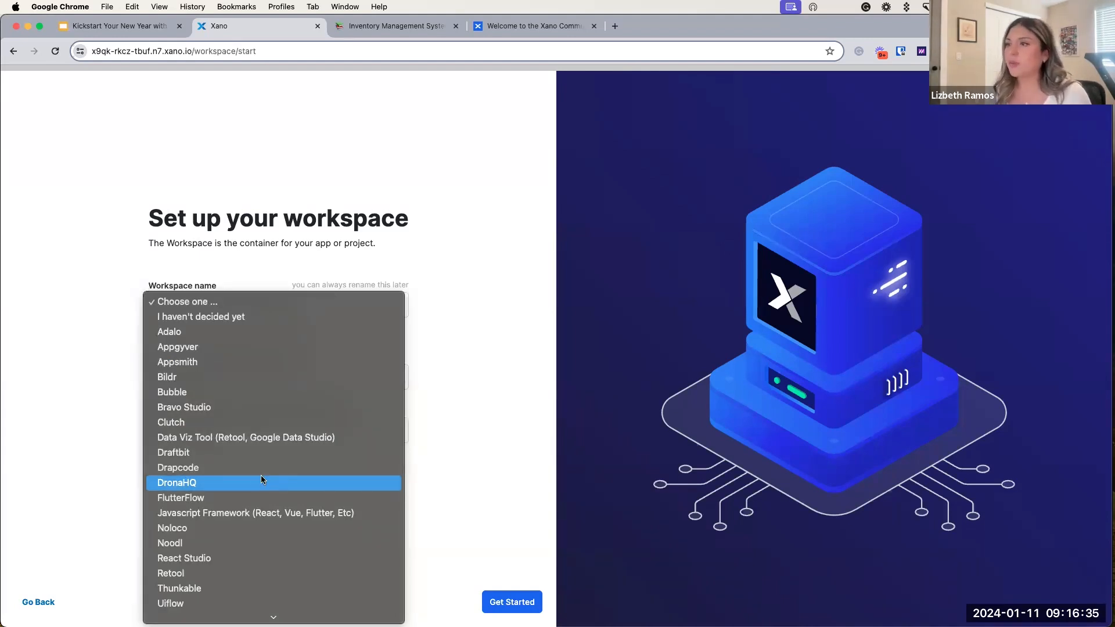
pyautogui.click(276, 318)
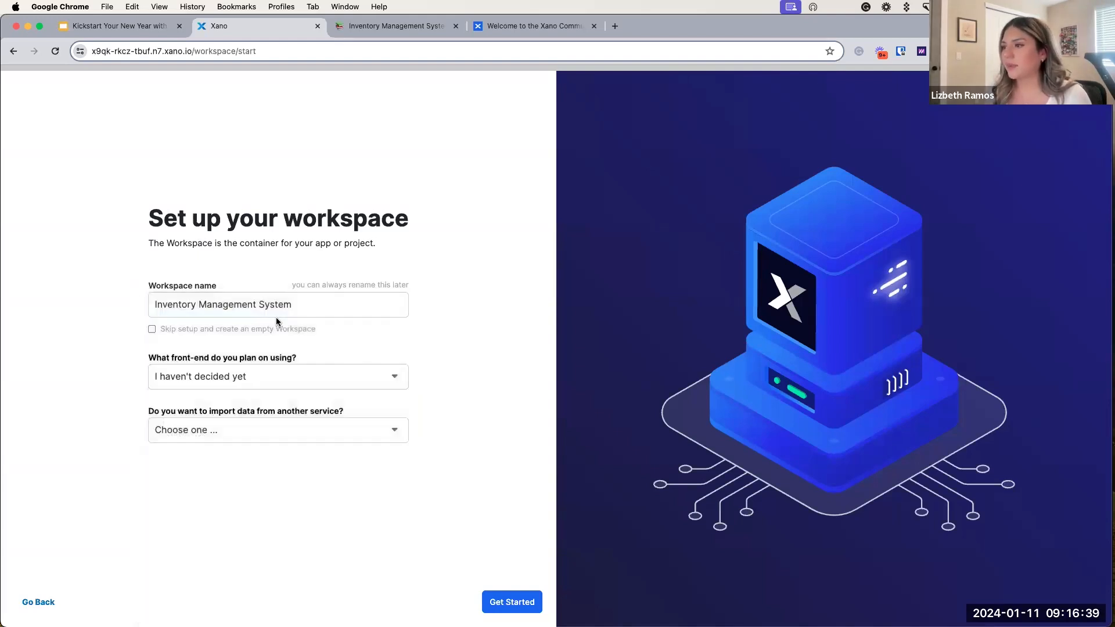
# Step: Choose 'External database/API' as the data import and continue with Get Started
pyautogui.click(174, 432)
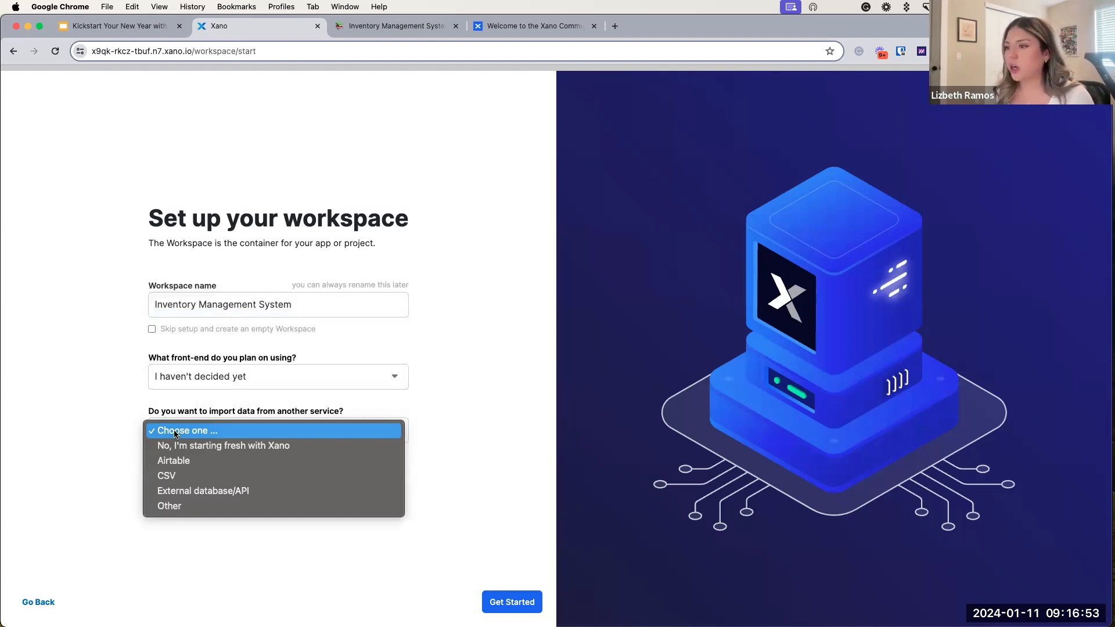
pyautogui.click(262, 493)
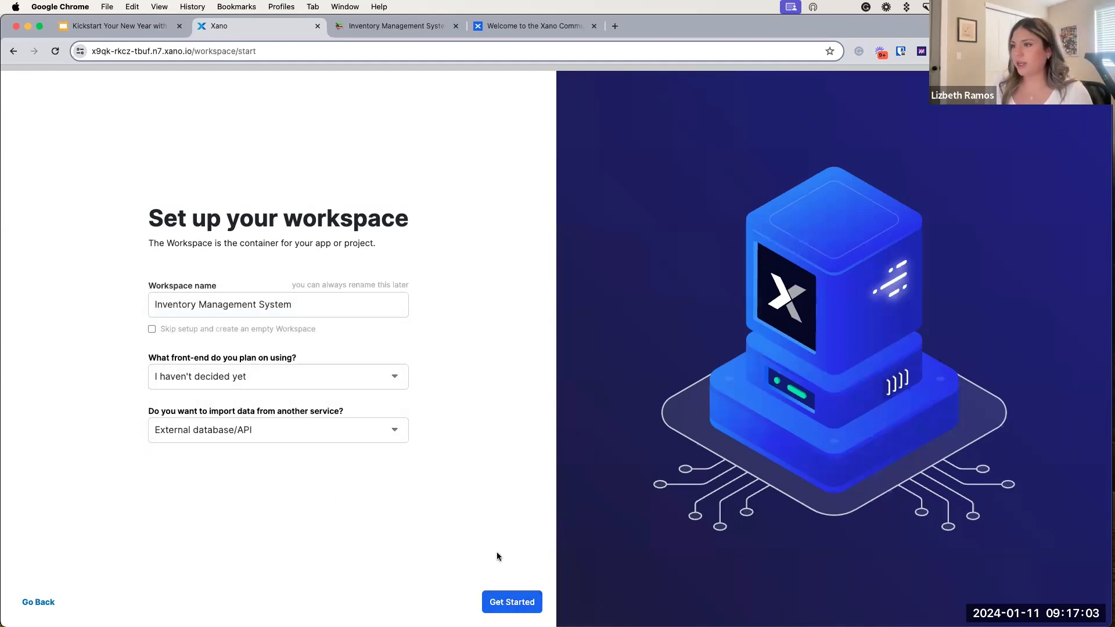
pyautogui.click(508, 606)
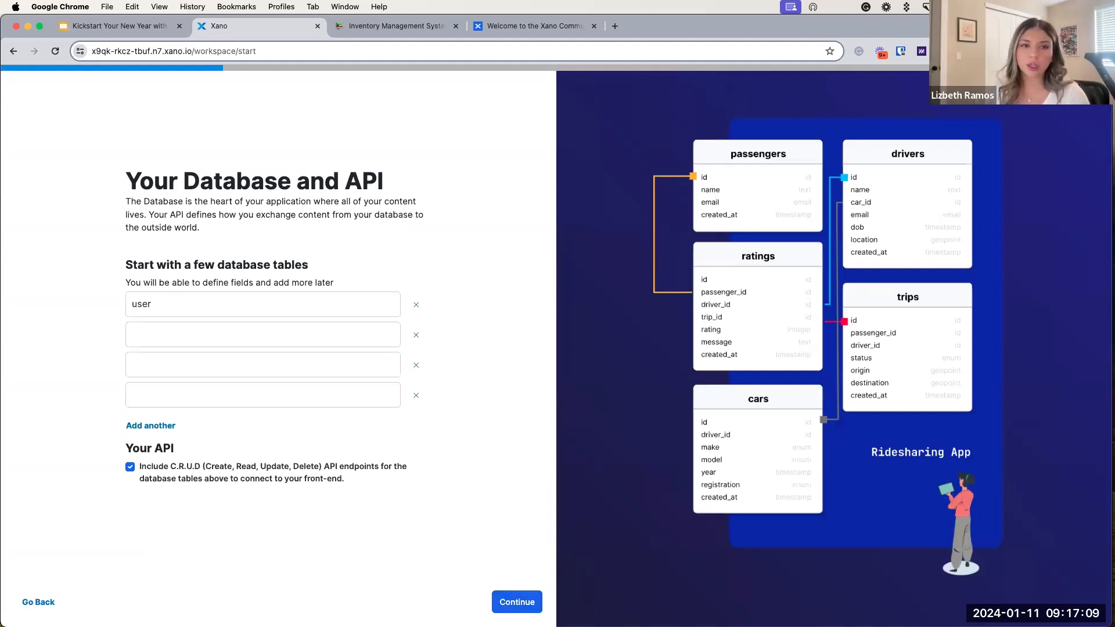
# Step: Go back to the slides and advance past the Tables title to the User, Category, Product diagram
pyautogui.click(87, 29)
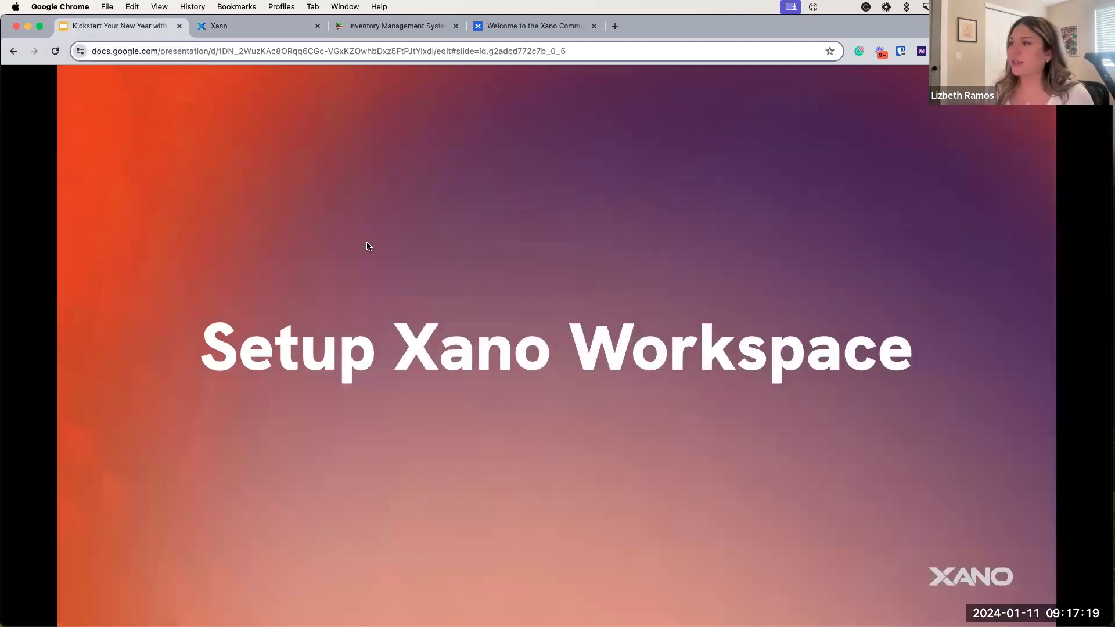
pyautogui.press('Right')
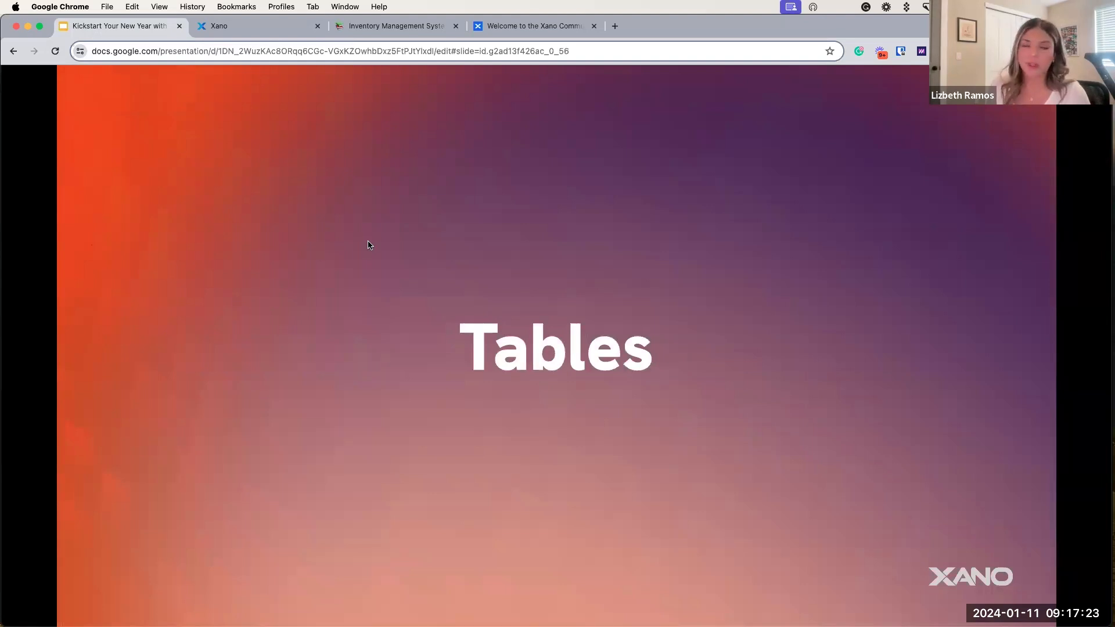
pyautogui.press('Right')
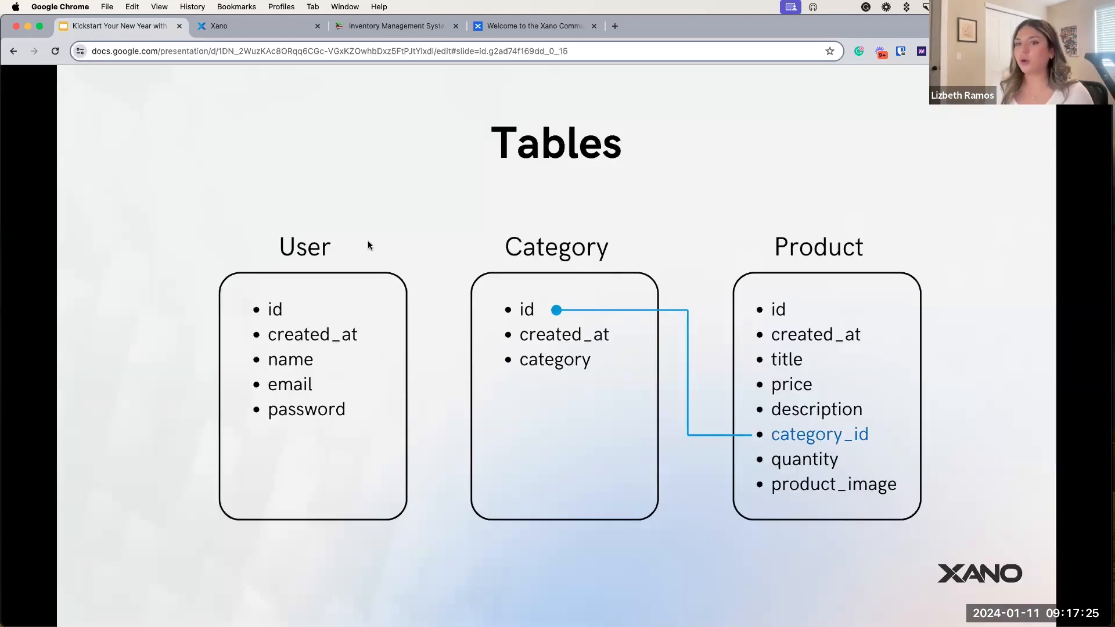
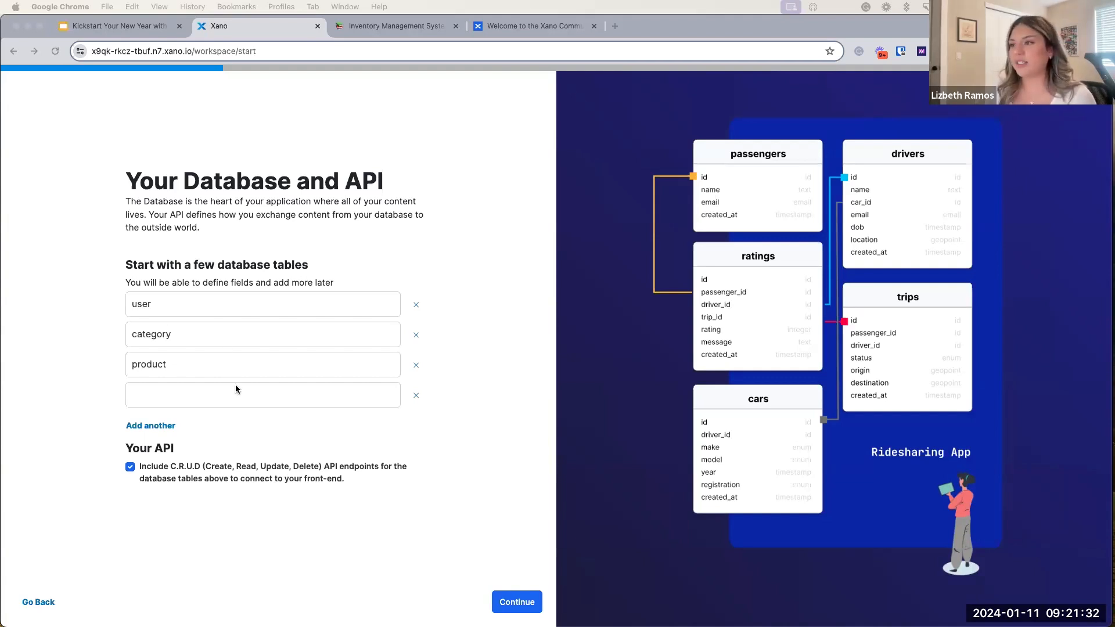
# Step: Confirm the user, category and product tables with CRUD endpoints and continue to app features
pyautogui.click(530, 607)
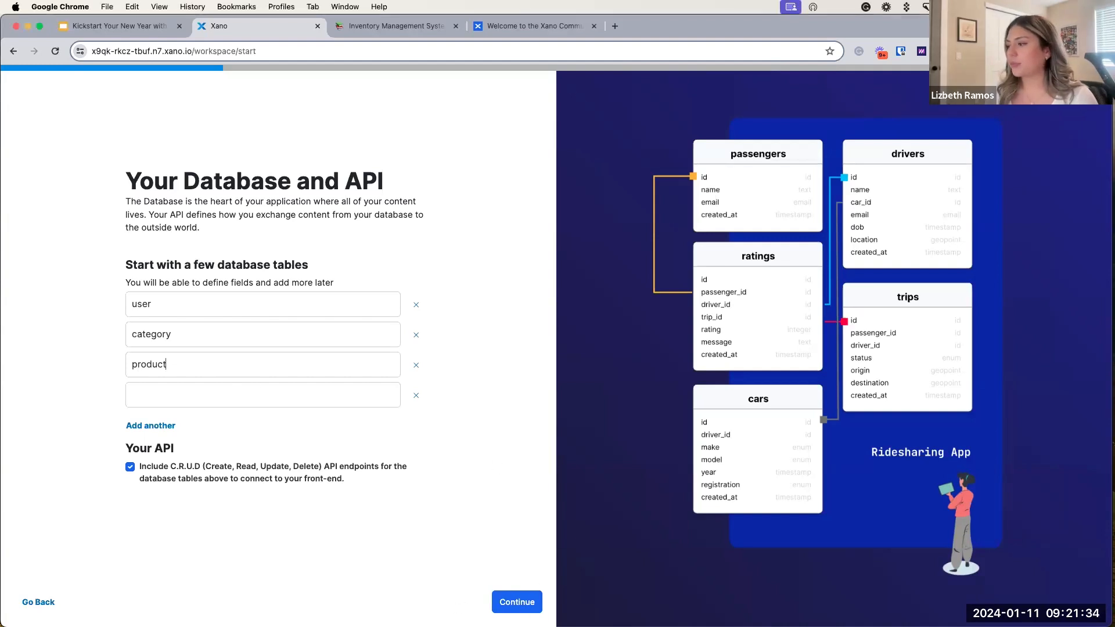
pyautogui.click(530, 608)
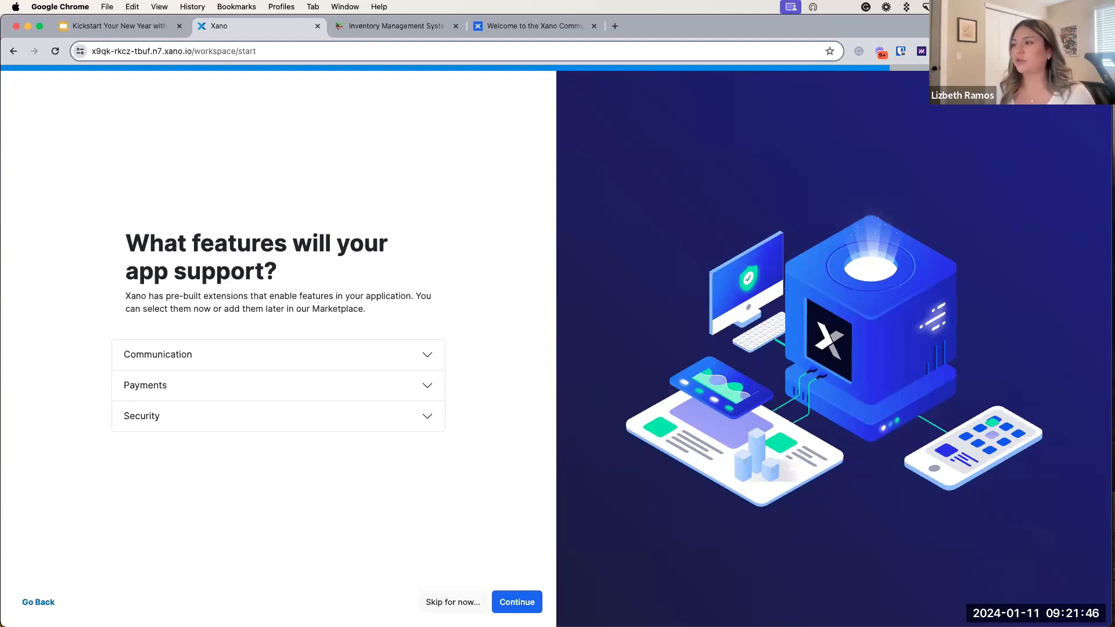
# Step: Browse the Communication extensions, including Sendgrid Email, then skip extensions for now
pyautogui.click(212, 360)
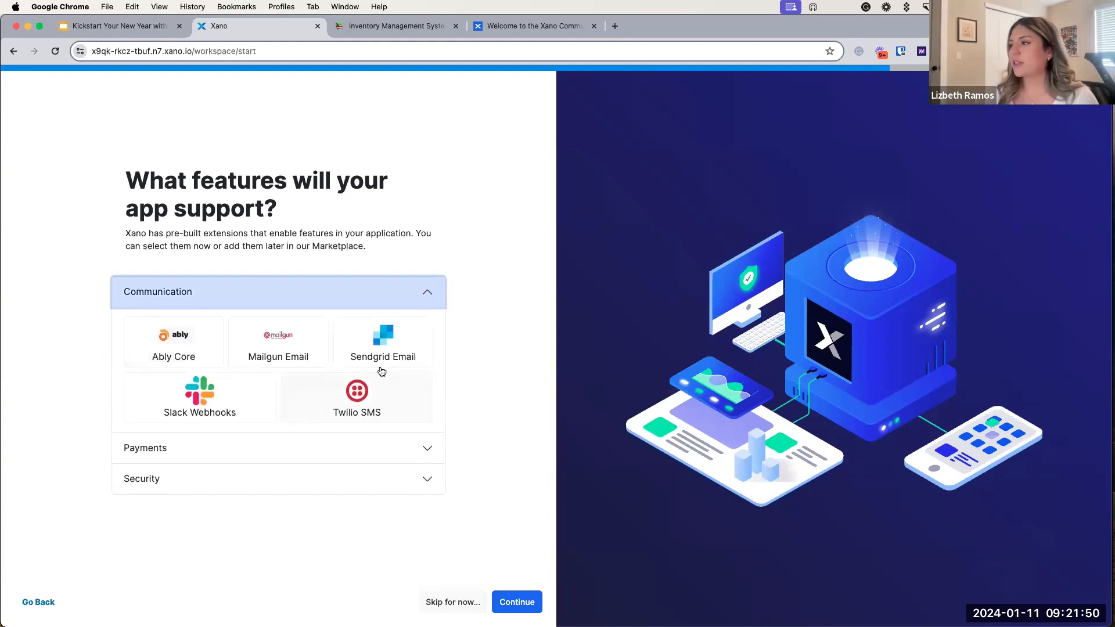
pyautogui.moveTo(412, 369)
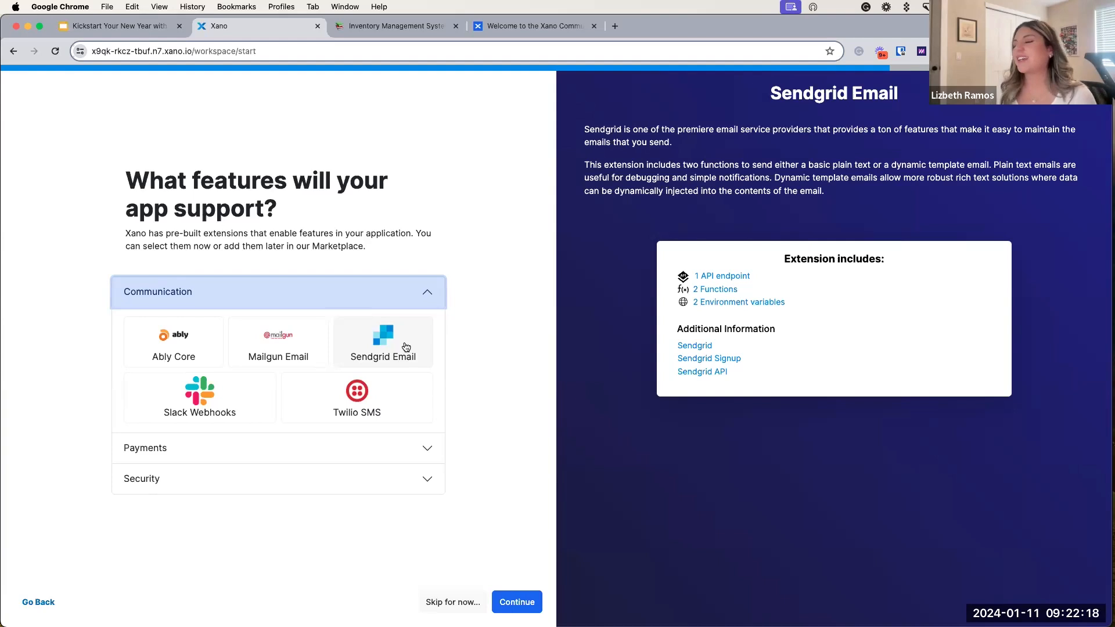
pyautogui.click(449, 607)
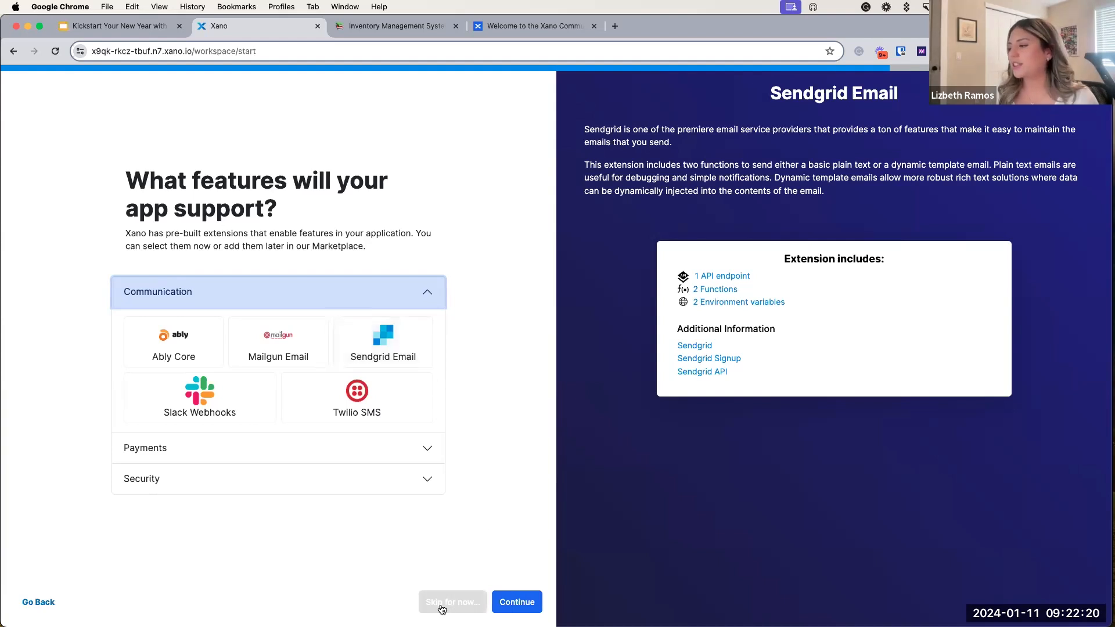
pyautogui.click(442, 604)
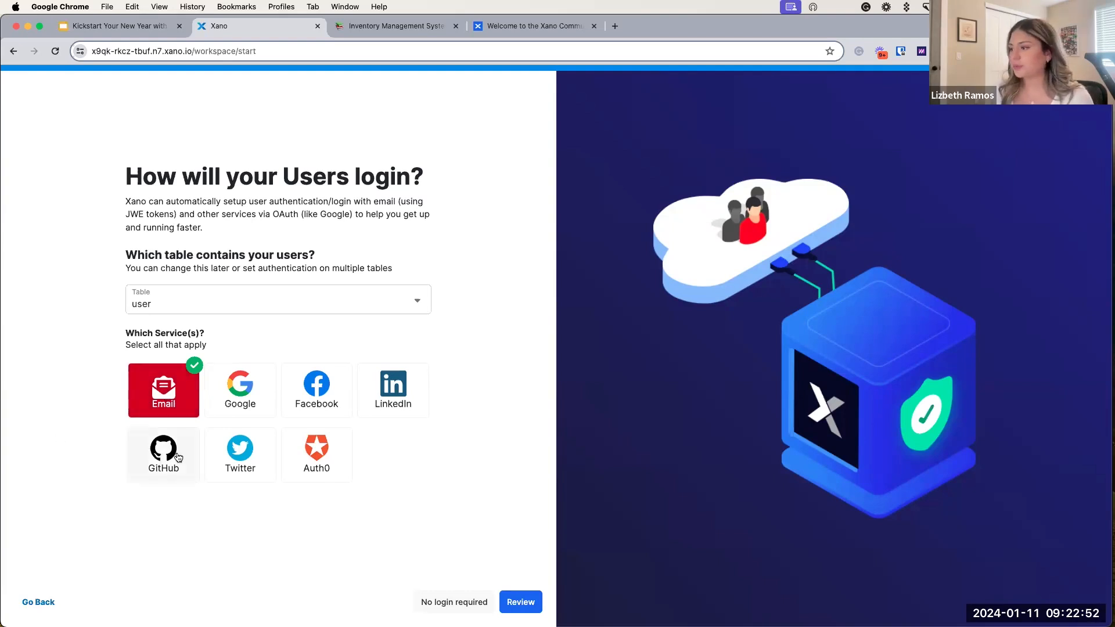
# Step: Review the summary and create the Inventory Management System workspace
pyautogui.click(519, 604)
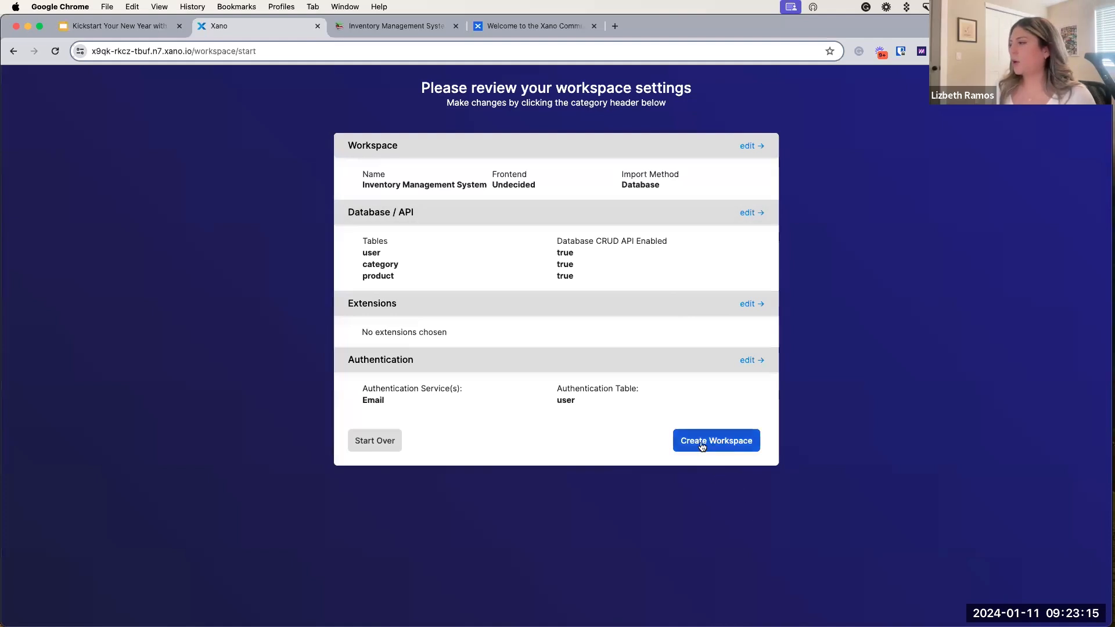
pyautogui.click(748, 445)
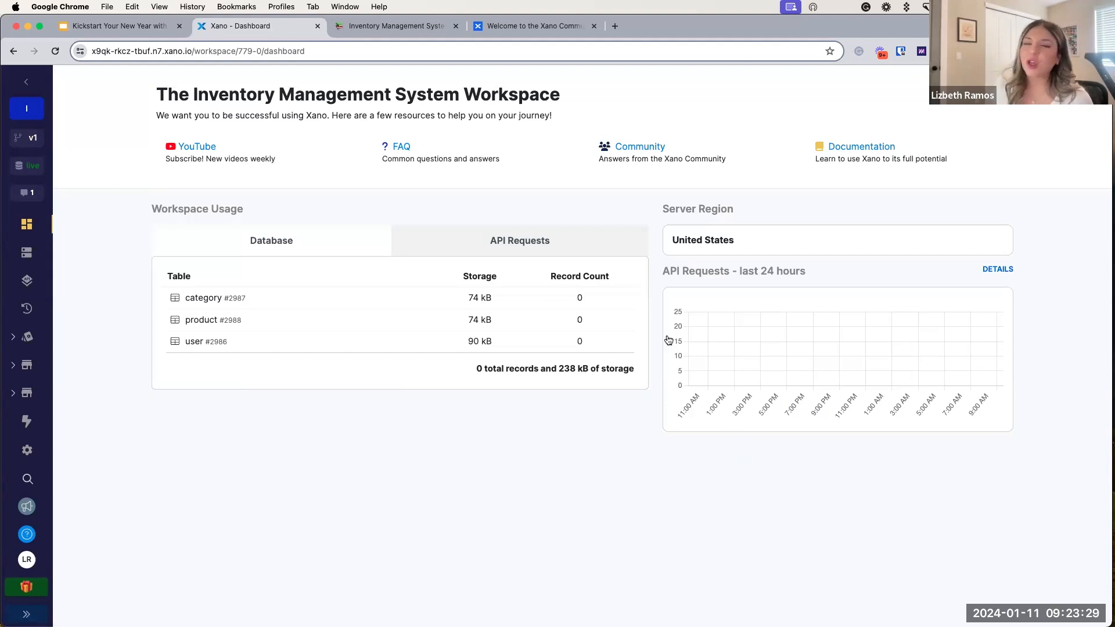
# Step: Advance the slides past AUTH Endpoints to the Create an Account mockup, then return to Xano
pyautogui.click(108, 28)
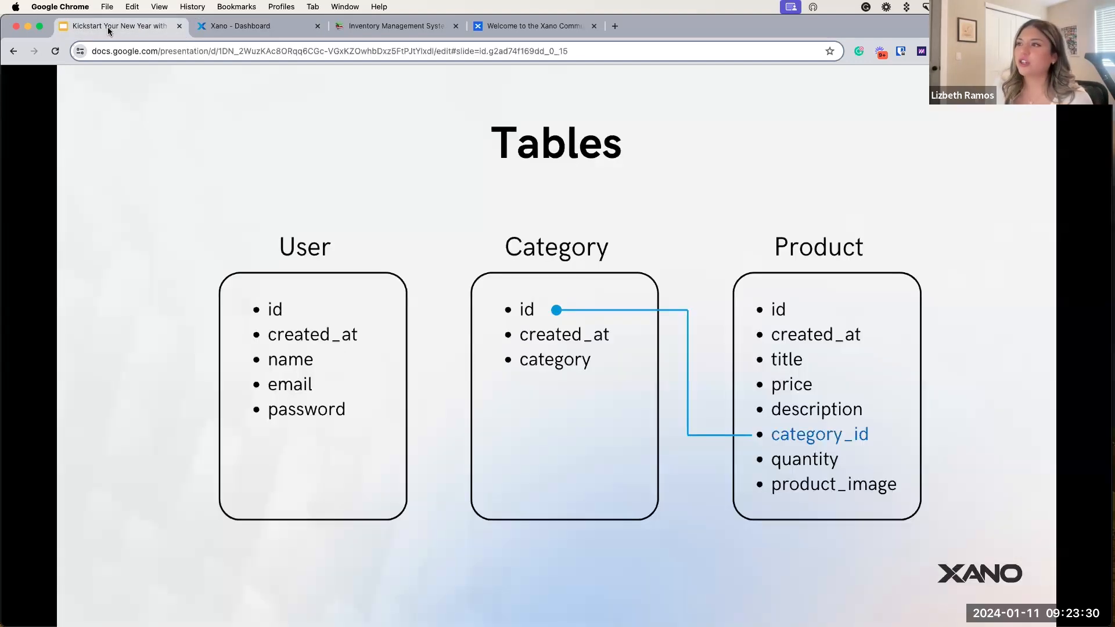
pyautogui.click(409, 289)
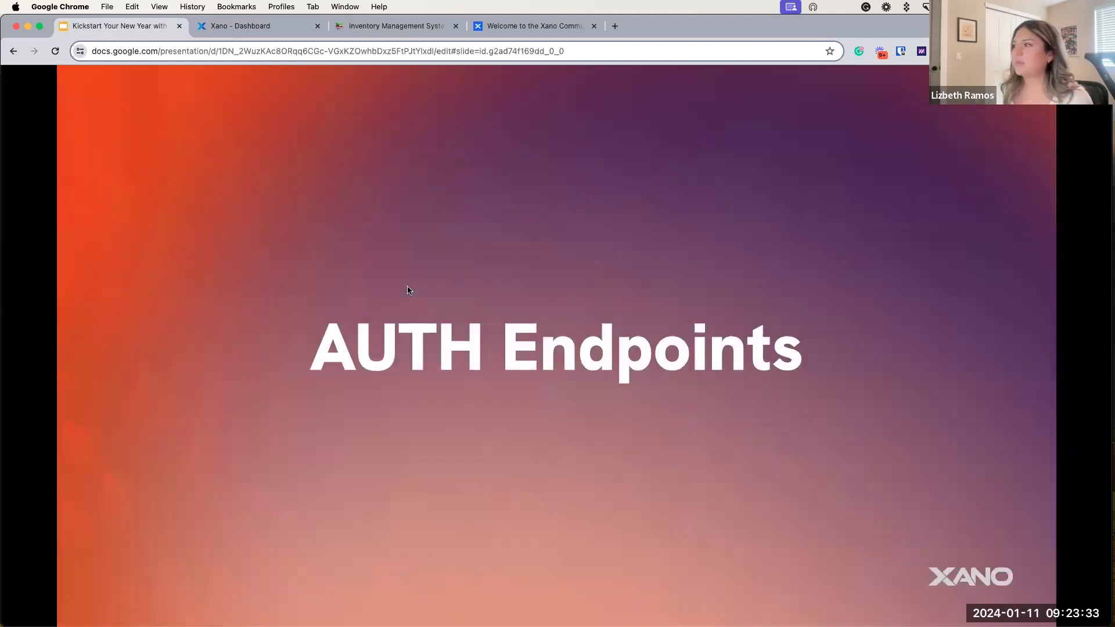
pyautogui.click(409, 290)
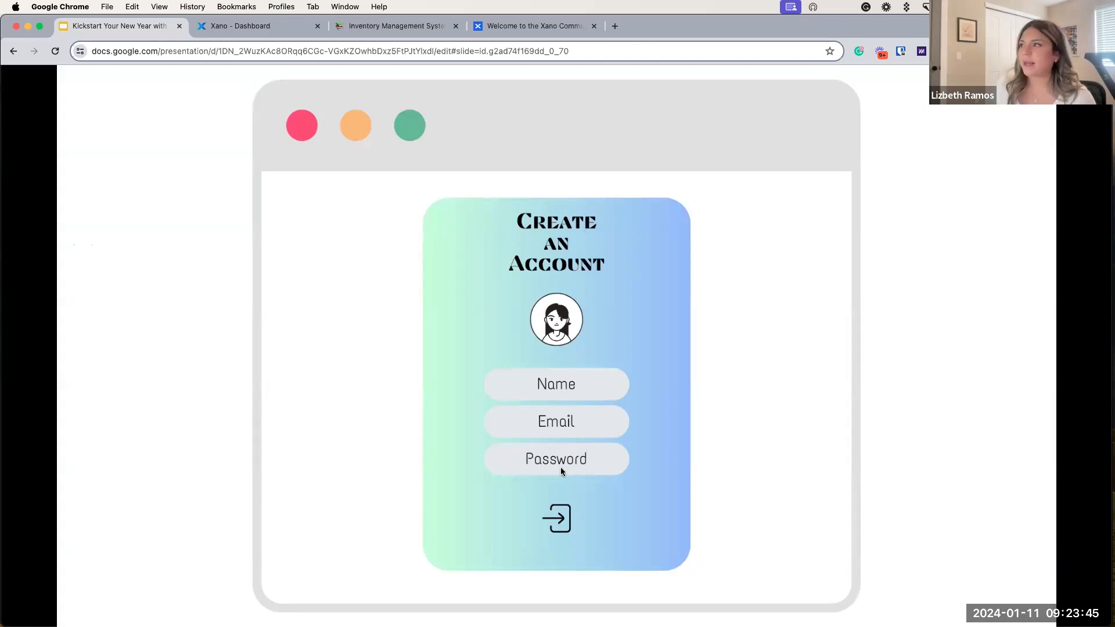
pyautogui.click(217, 30)
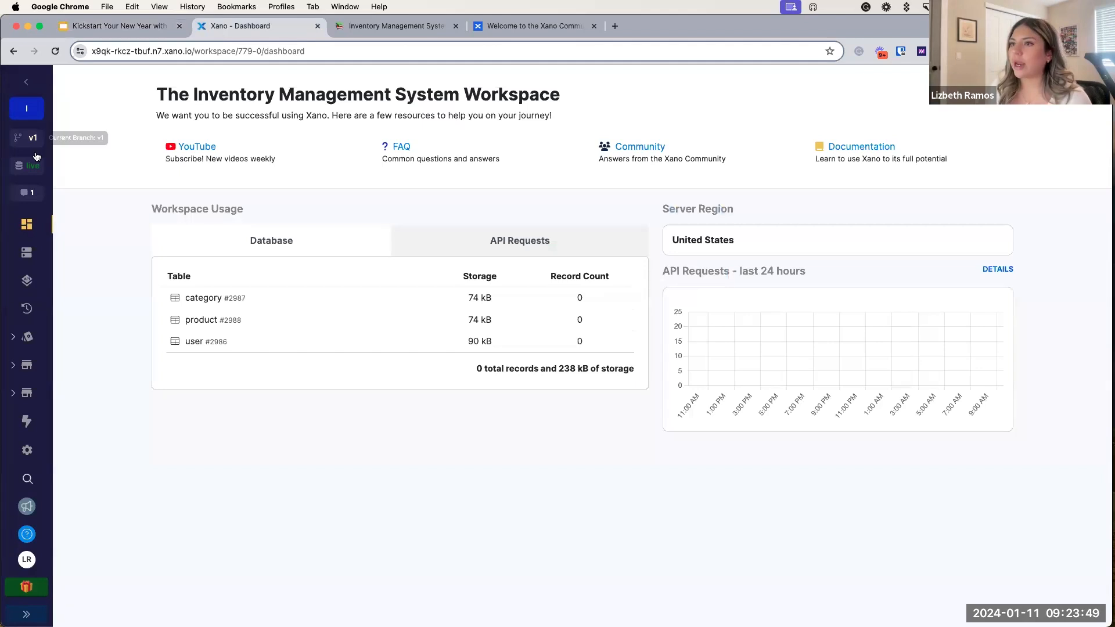
# Step: Open the API section showing the Default API group with 18 endpoints
pyautogui.click(26, 281)
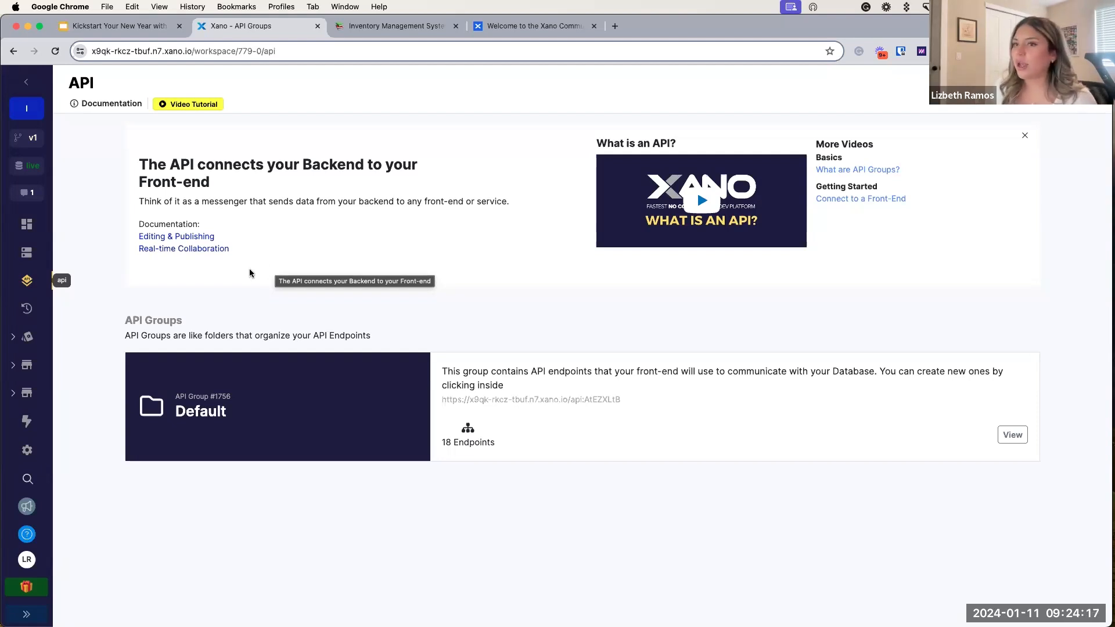
# Step: Open the Default API group's endpoint list and select /auth/signup
pyautogui.click(245, 420)
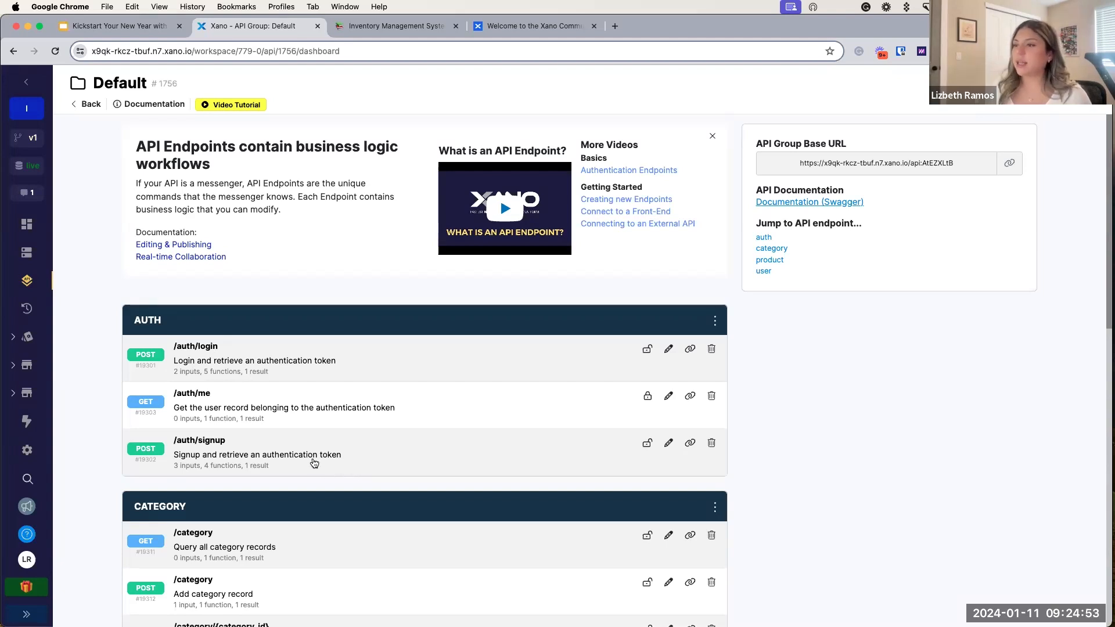
pyautogui.click(253, 459)
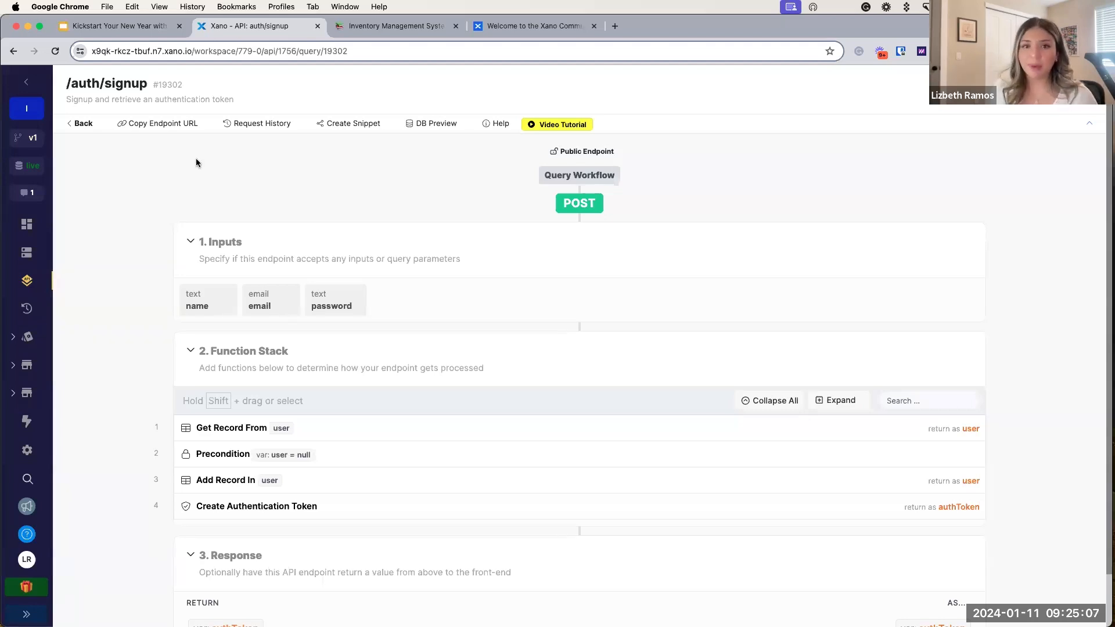
# Step: Scroll through /auth/signup and inspect the Get Record From user step that looks up by email
pyautogui.scroll(-1, 204, 163)
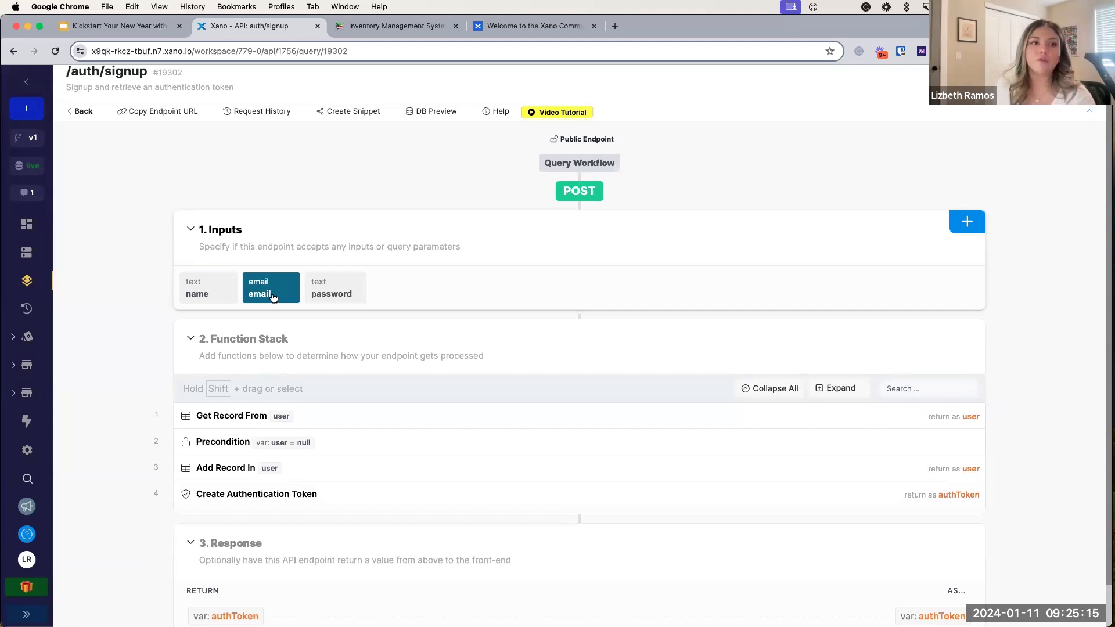
pyautogui.scroll(-1, 260, 261)
pyautogui.scroll(-1, 260, 262)
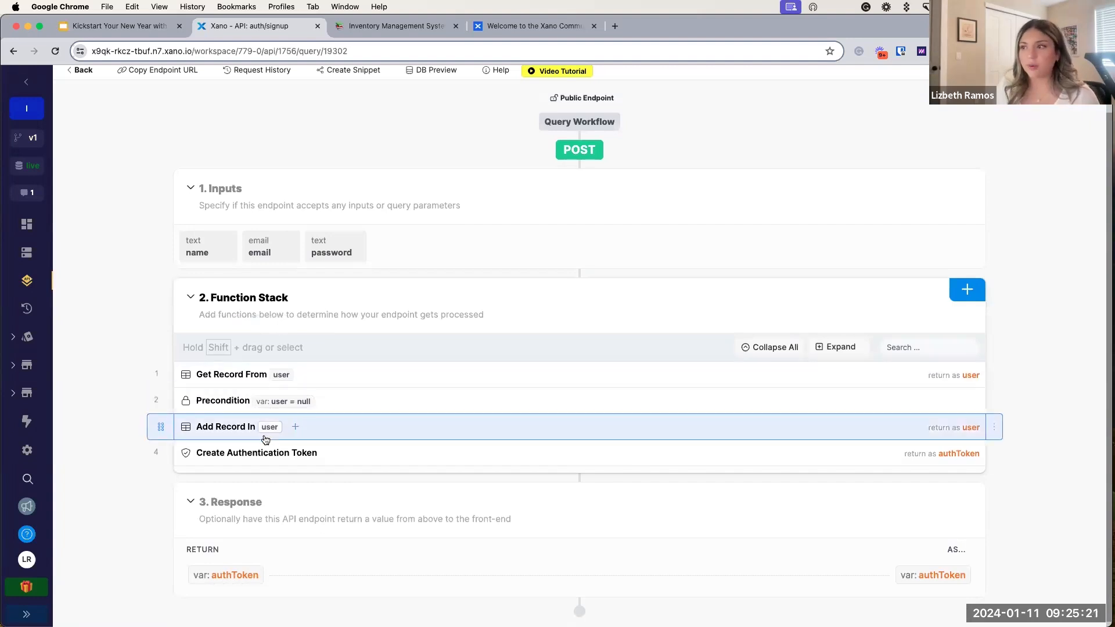
pyautogui.scroll(-1, 110, 369)
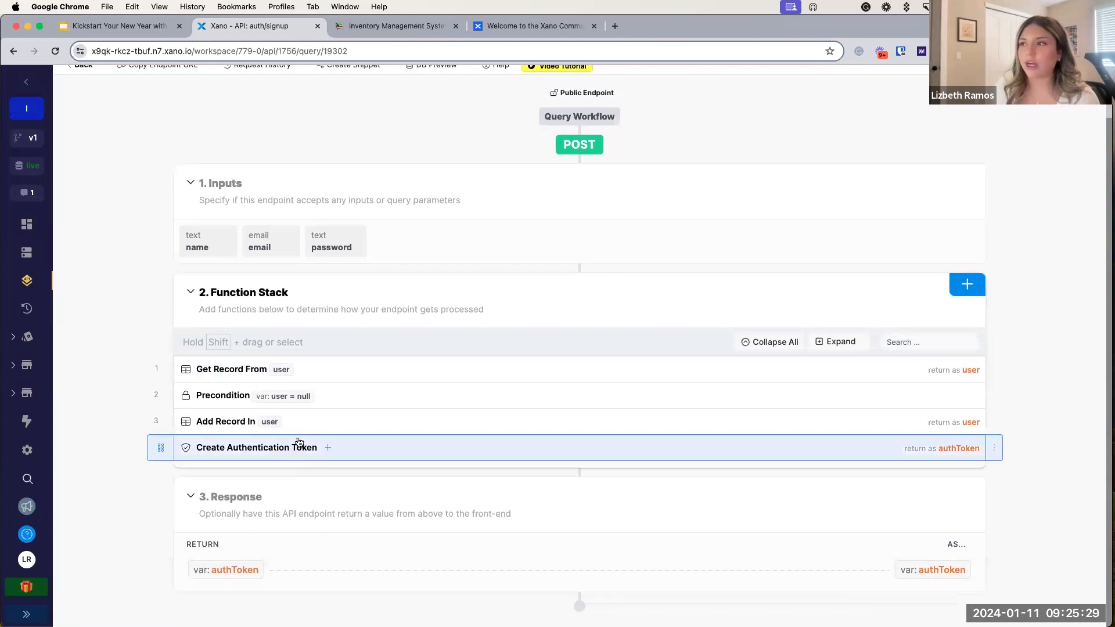
pyautogui.scroll(2, 300, 443)
pyautogui.scroll(2, 299, 443)
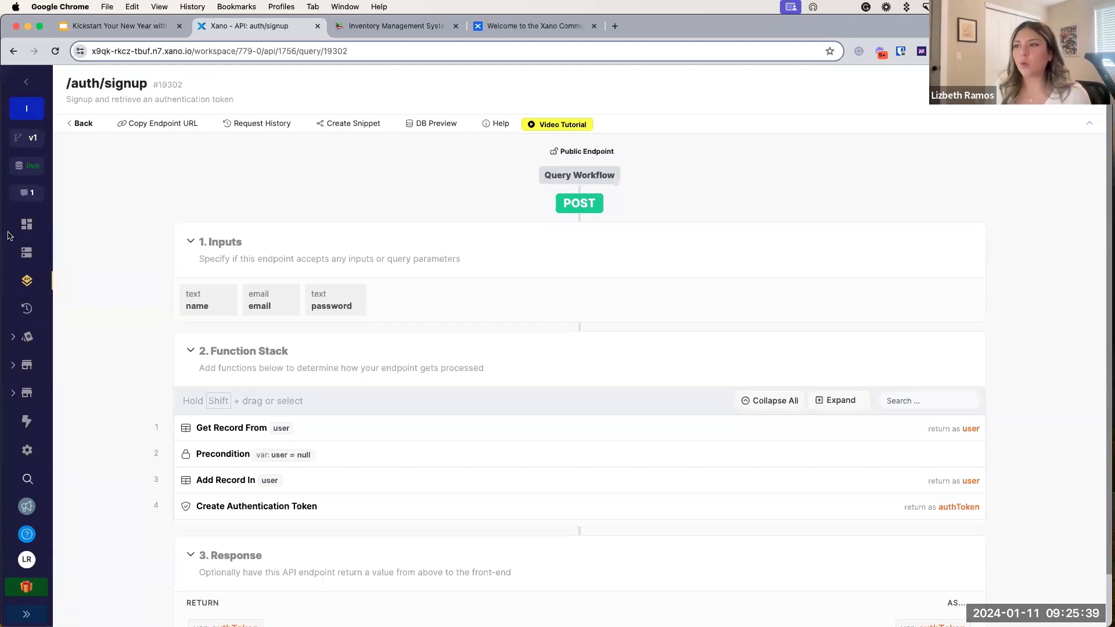
pyautogui.scroll(-2, 241, 275)
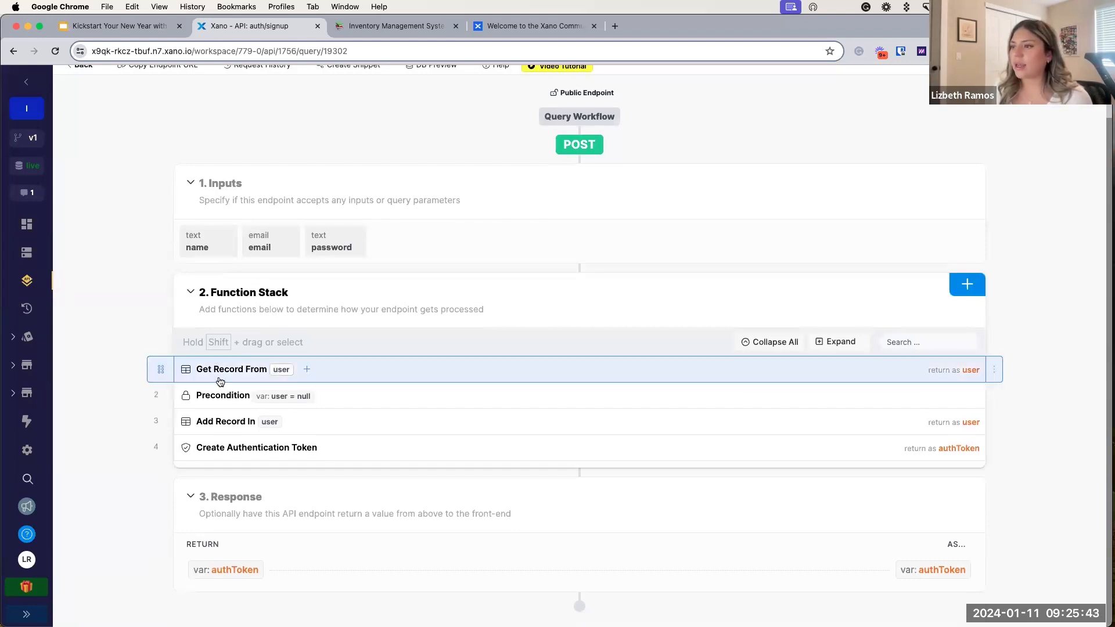
pyautogui.click(351, 379)
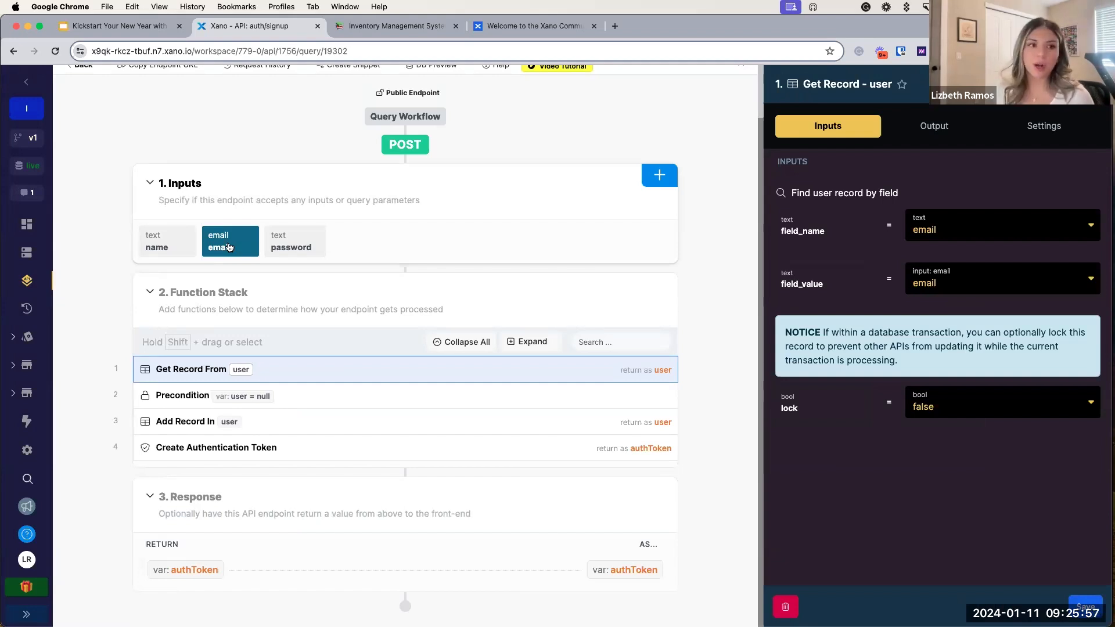
# Step: Inspect the Precondition, Add Record In and Create Authentication Token steps, then close the settings panel
pyautogui.click(334, 397)
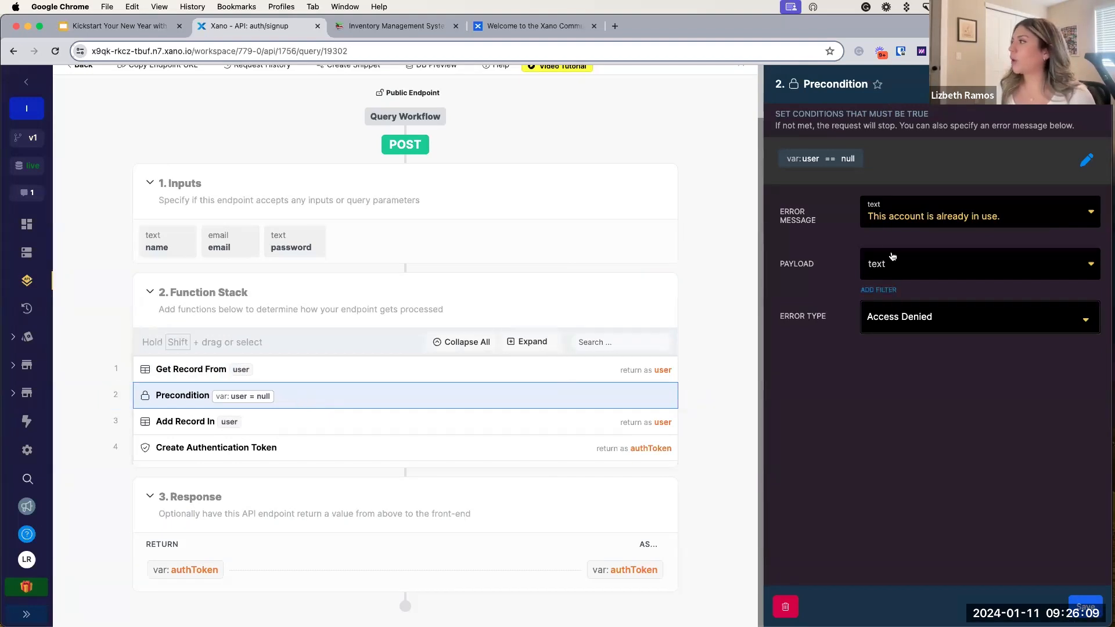
pyautogui.moveTo(869, 219); pyautogui.dragTo(1004, 219)
pyautogui.click(812, 385)
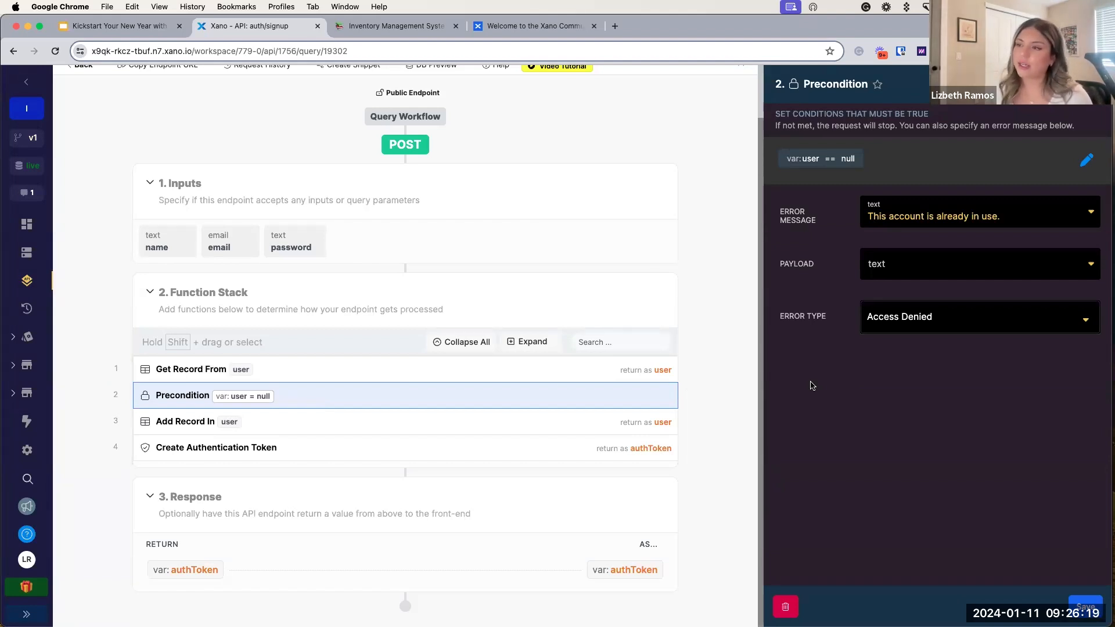
pyautogui.click(182, 429)
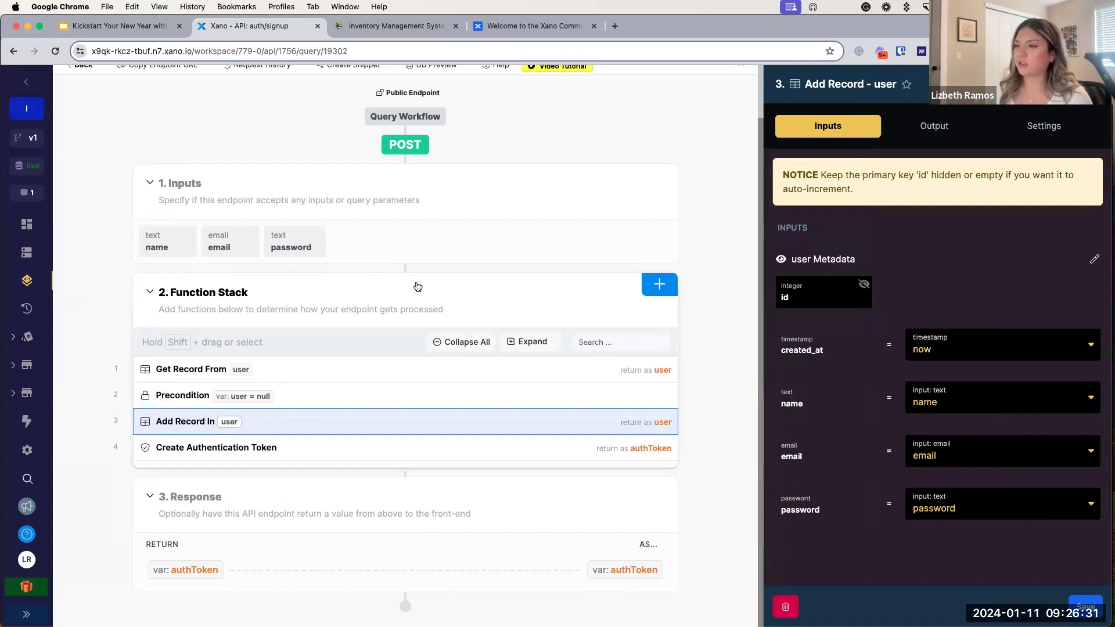
pyautogui.click(169, 455)
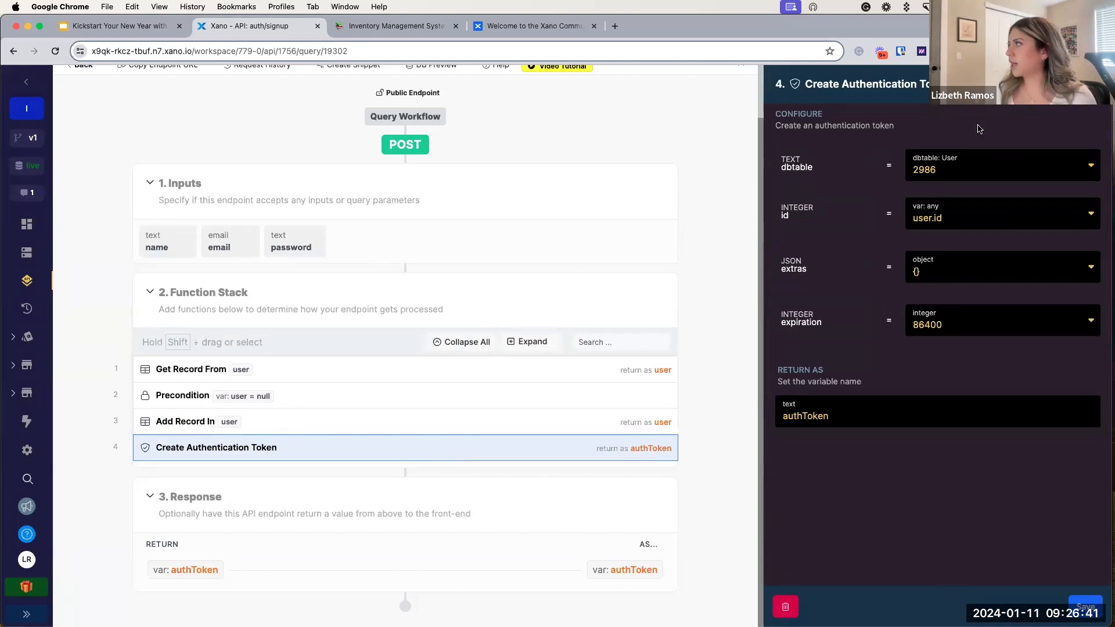
pyautogui.click(1092, 84)
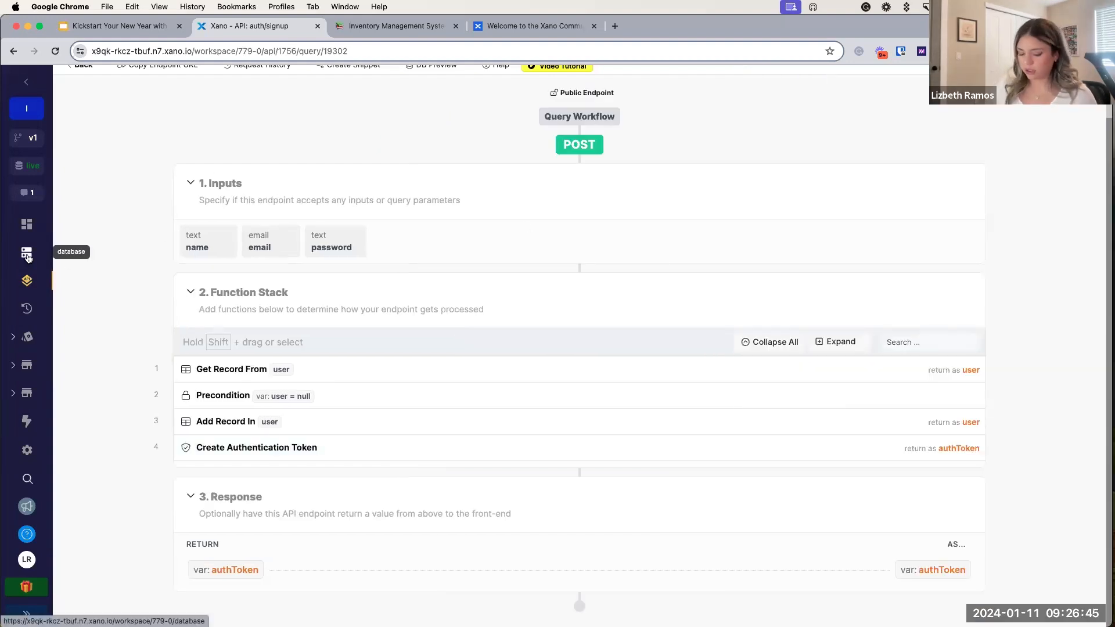
# Step: Open the Database in a new tab and view the empty user table's name, email and password fields
pyautogui.rightClick(28, 258)
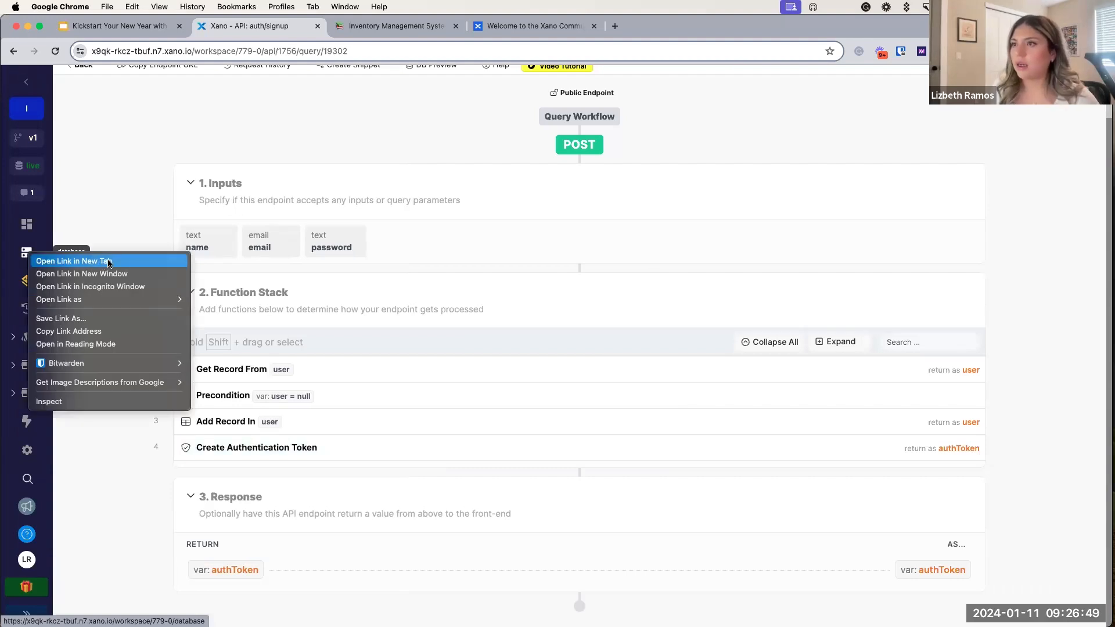
pyautogui.click(124, 265)
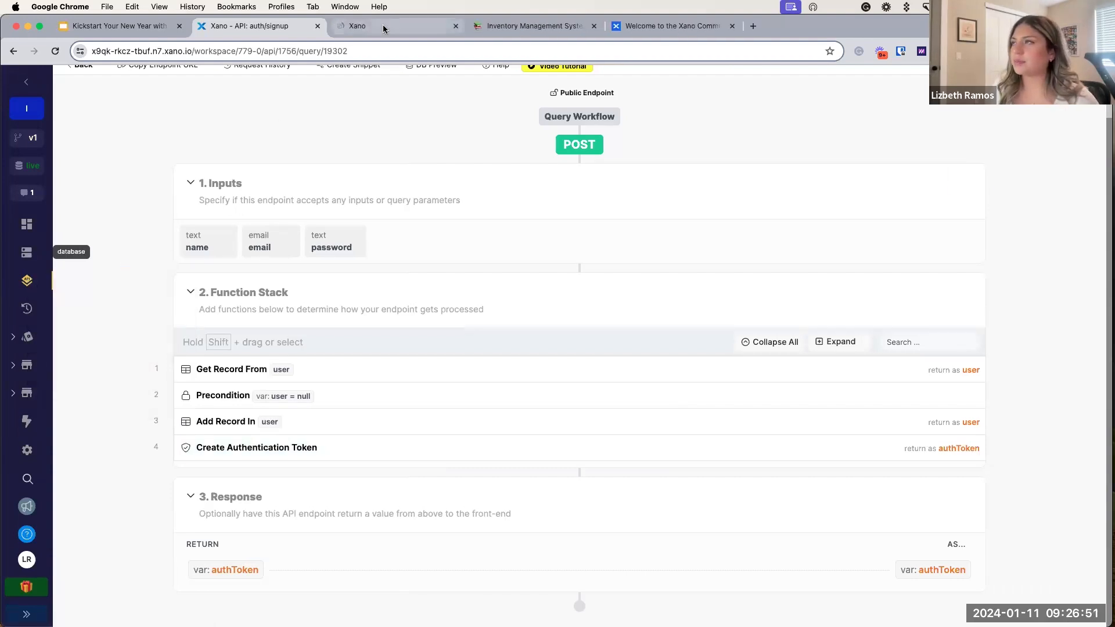
pyautogui.click(383, 27)
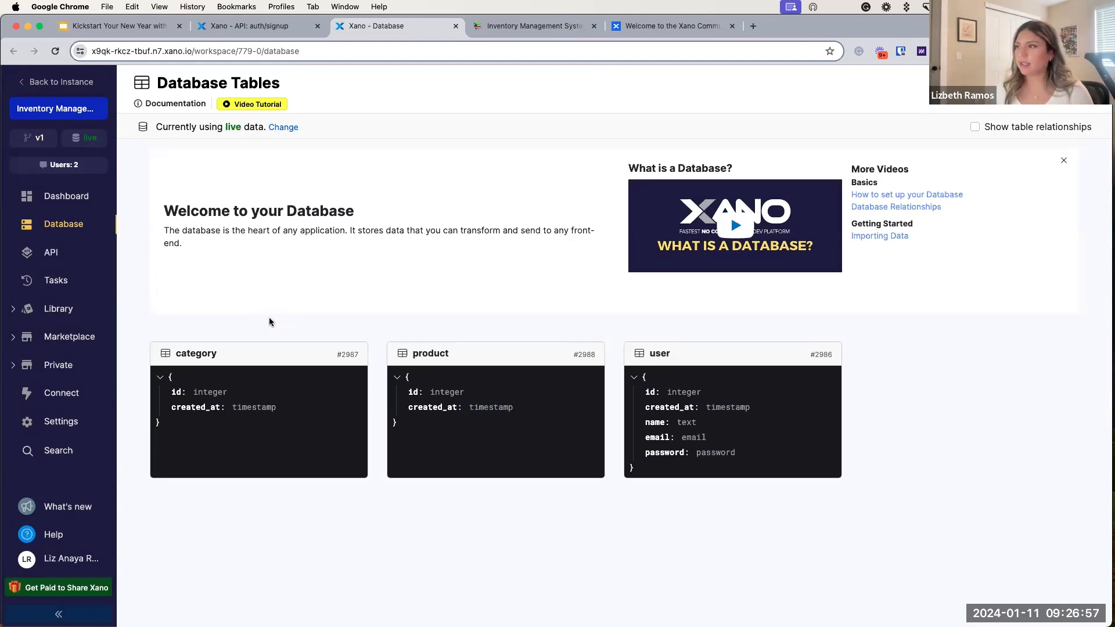
pyautogui.click(660, 356)
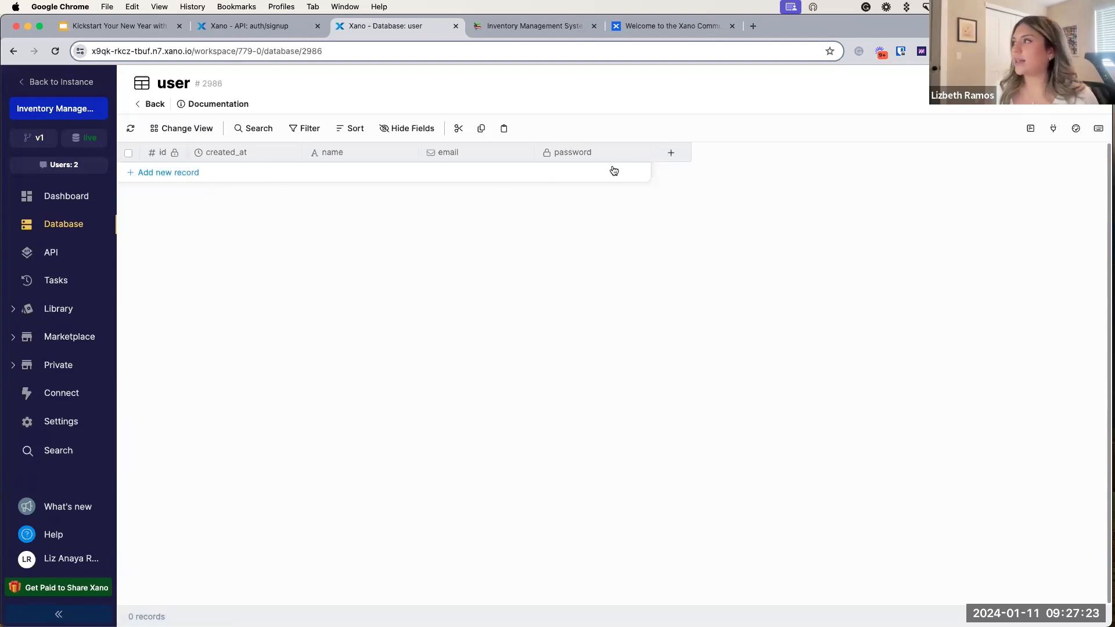
# Step: Browse the user table's field type choices without adding a field, then return to the auth/signup endpoint
pyautogui.click(671, 154)
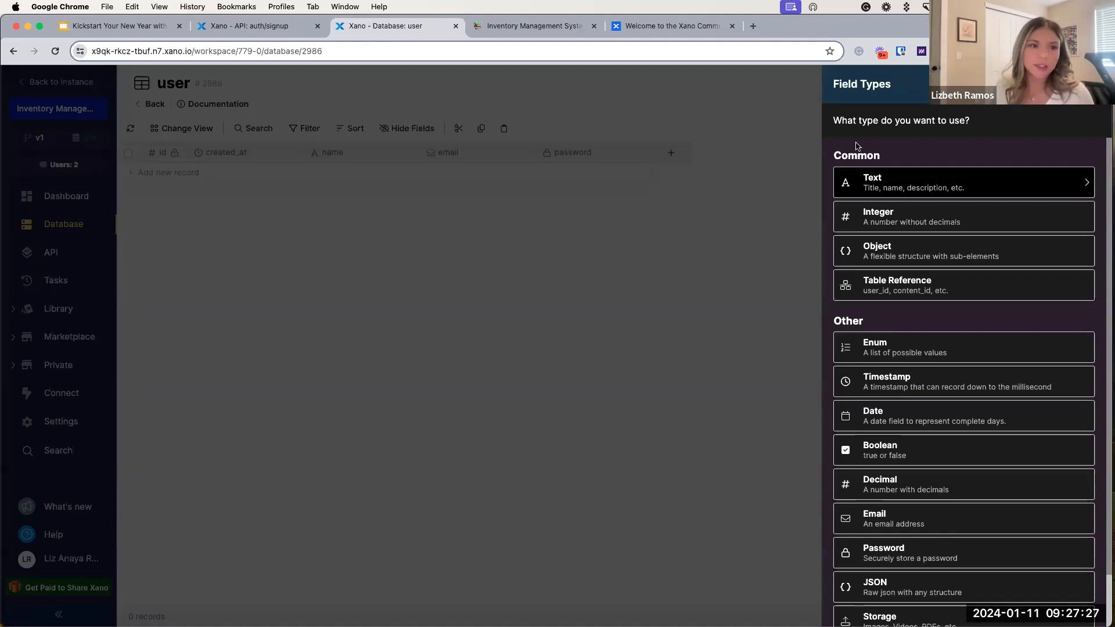
pyautogui.scroll(-2, 880, 199)
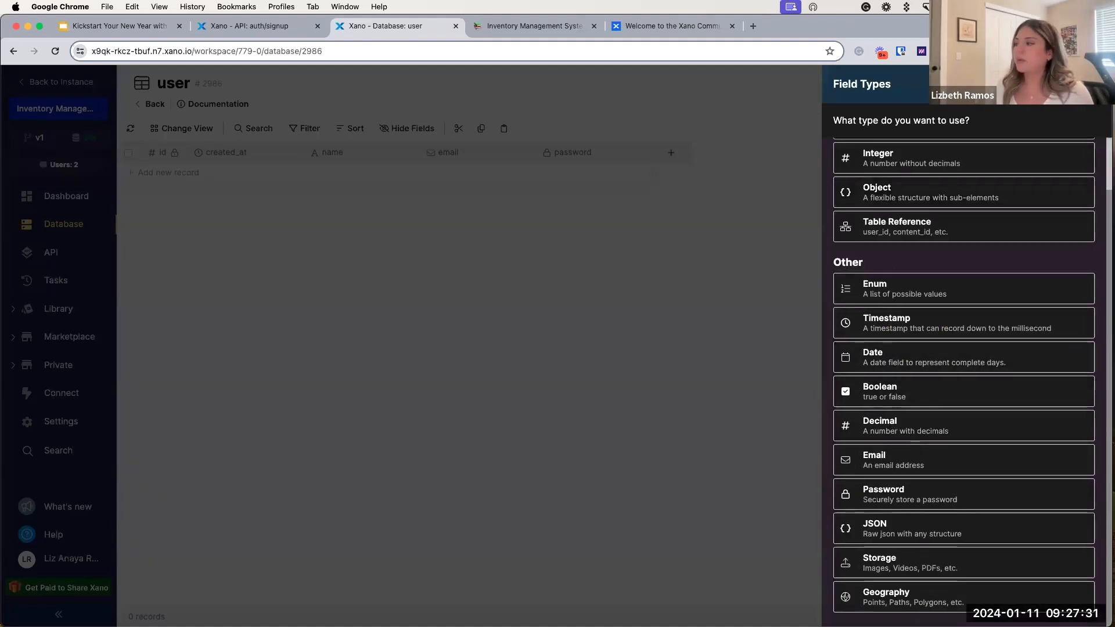
pyautogui.click(696, 488)
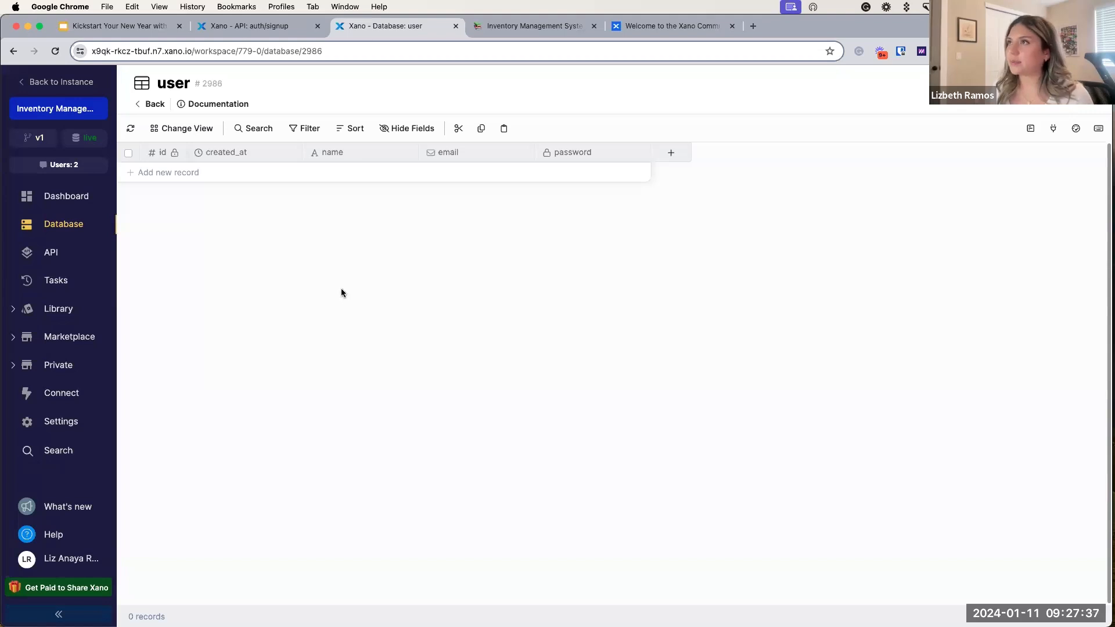
pyautogui.click(263, 27)
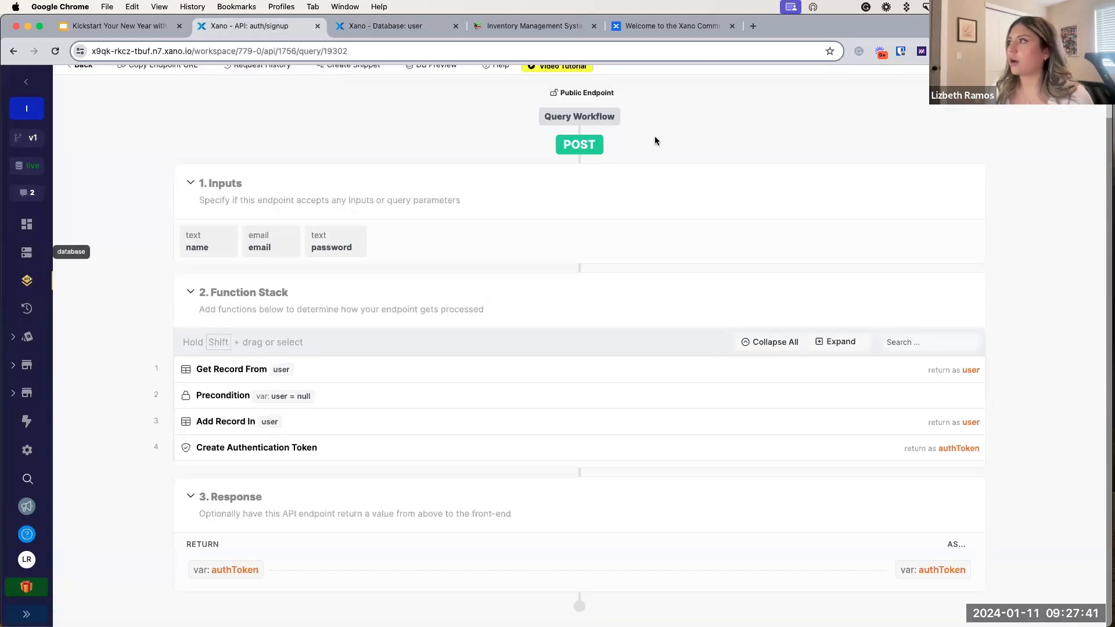
# Step: In /auth/signup's Run & Debug JSON, enter the first test user's name, e-mail address and password
pyautogui.scroll(2, 653, 137)
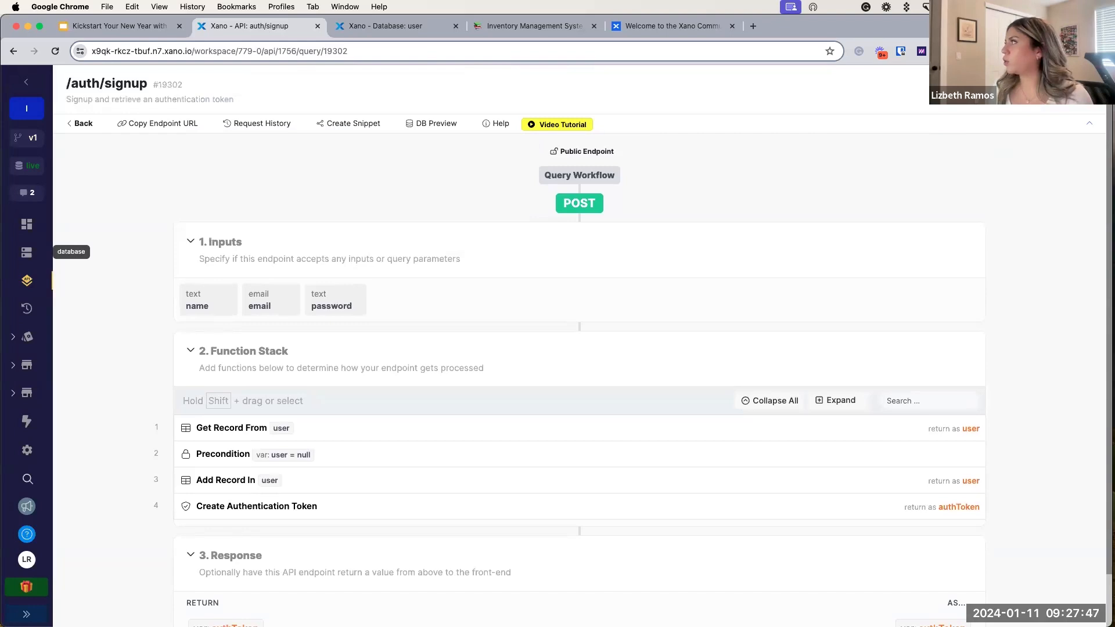
pyautogui.click(1021, 90)
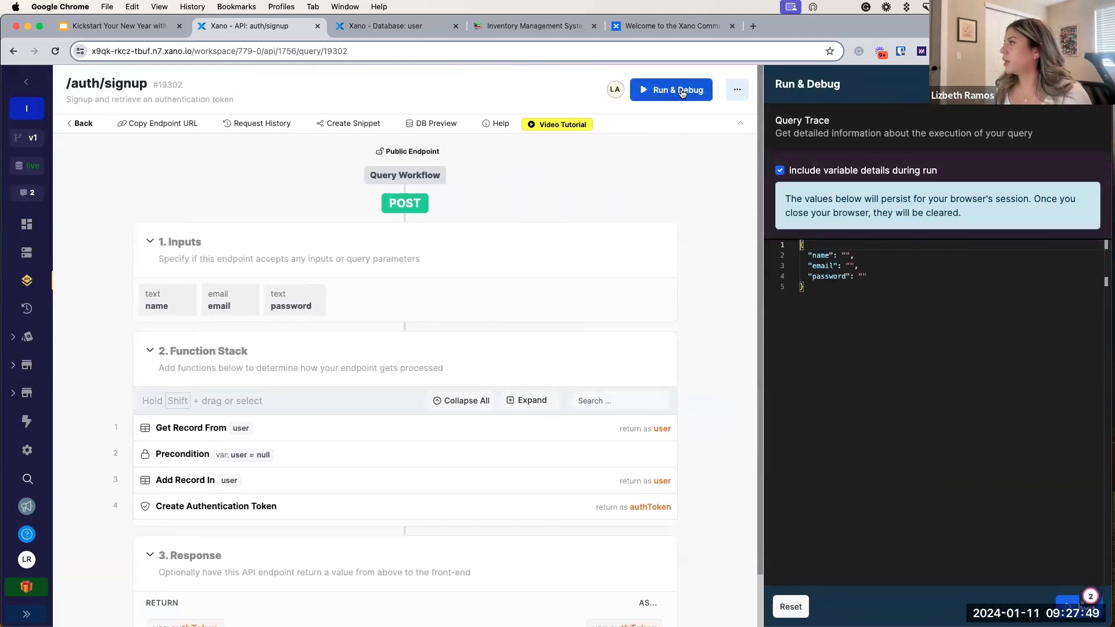
pyautogui.click(845, 254)
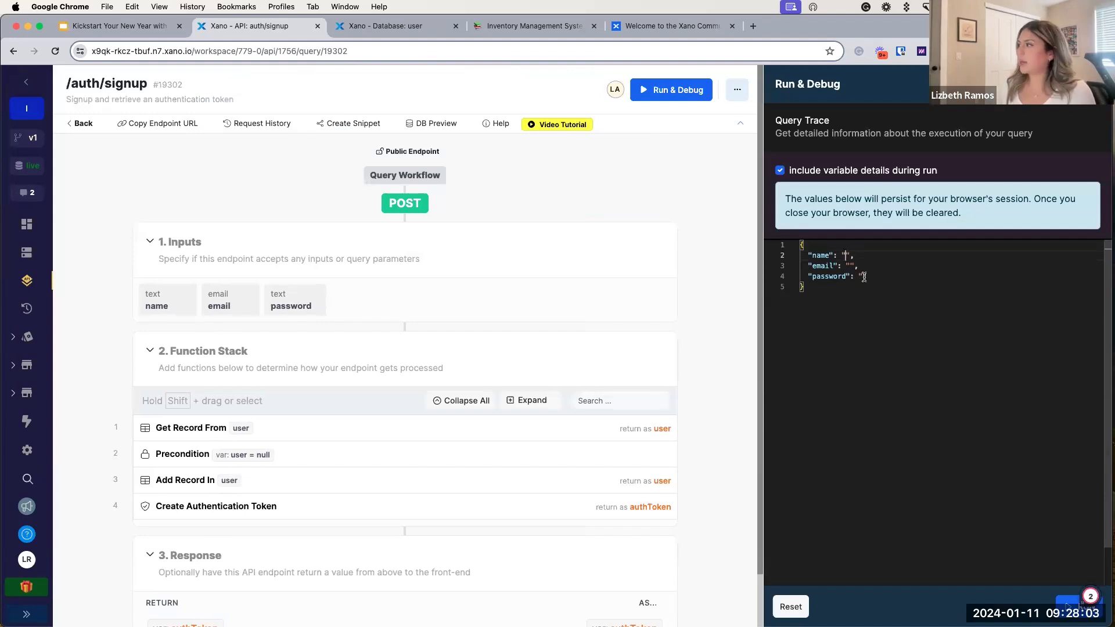
pyautogui.write('Liz')
pyautogui.click(849, 266)
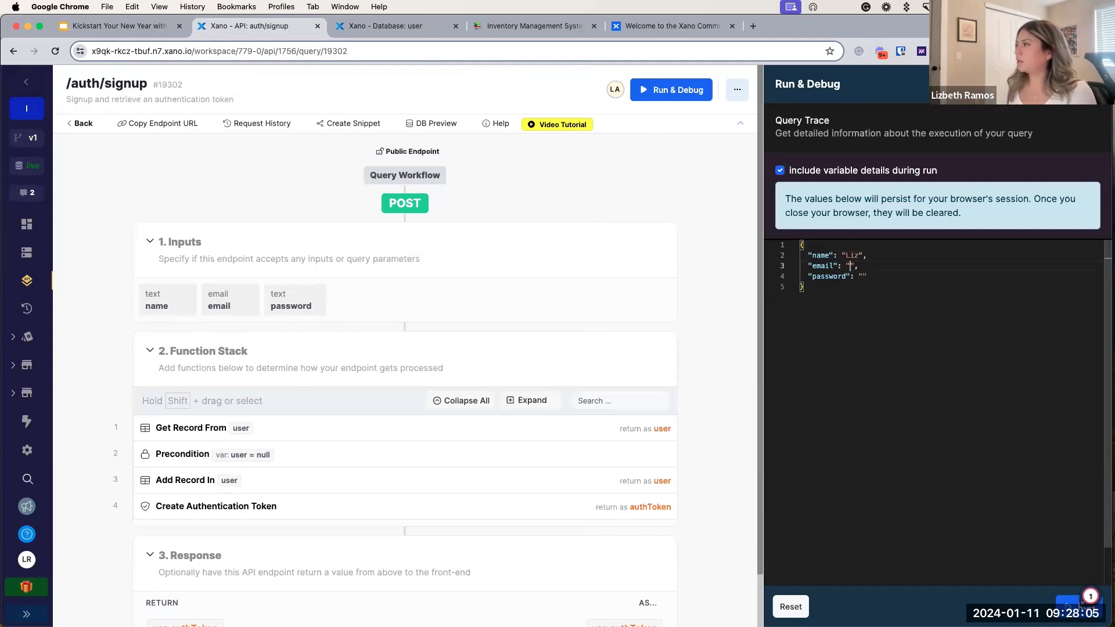
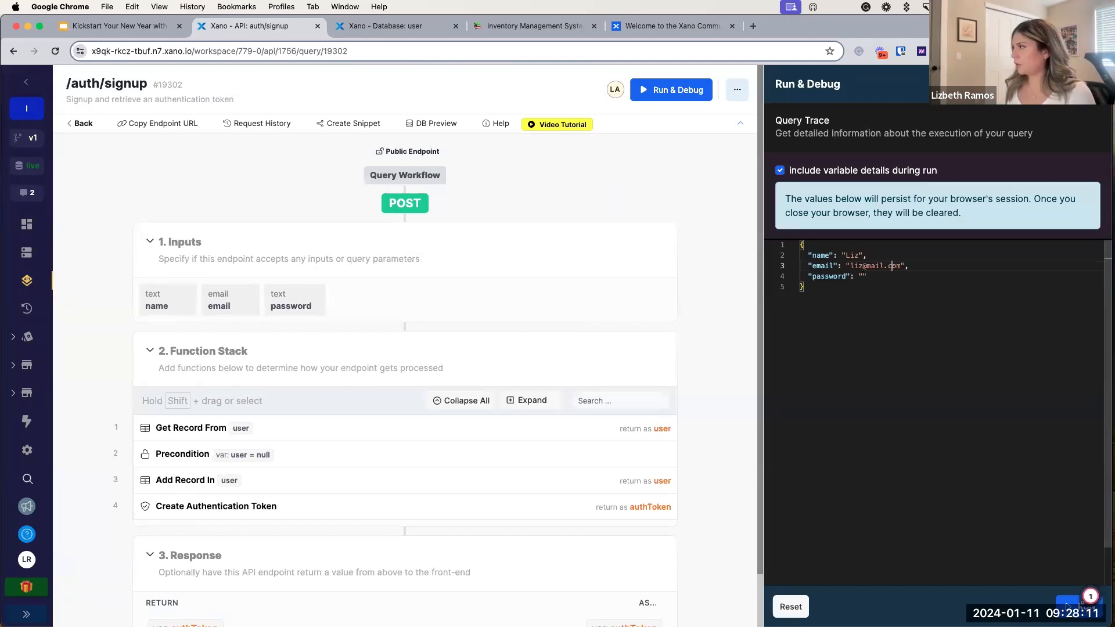
pyautogui.click(863, 276)
pyautogui.write('Password12')
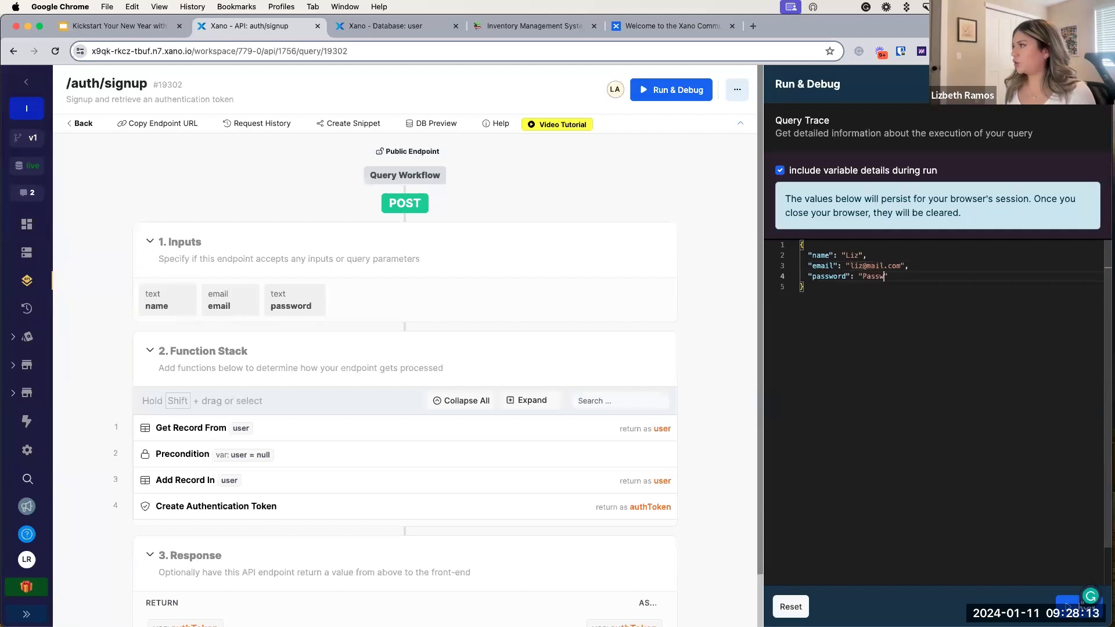
pyautogui.write('3')
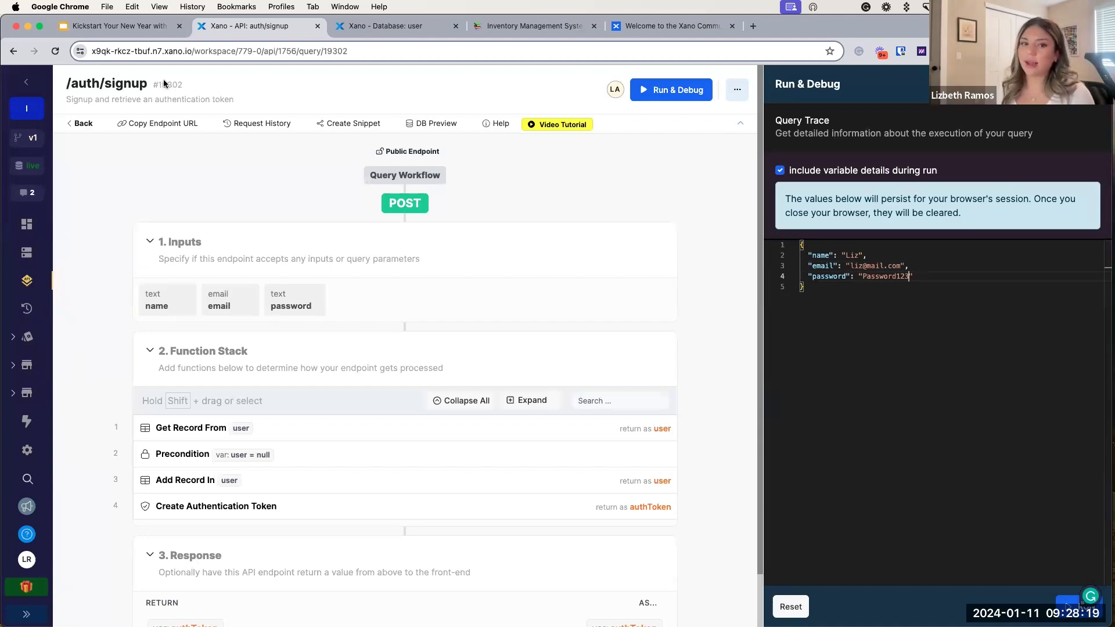
pyautogui.click(145, 25)
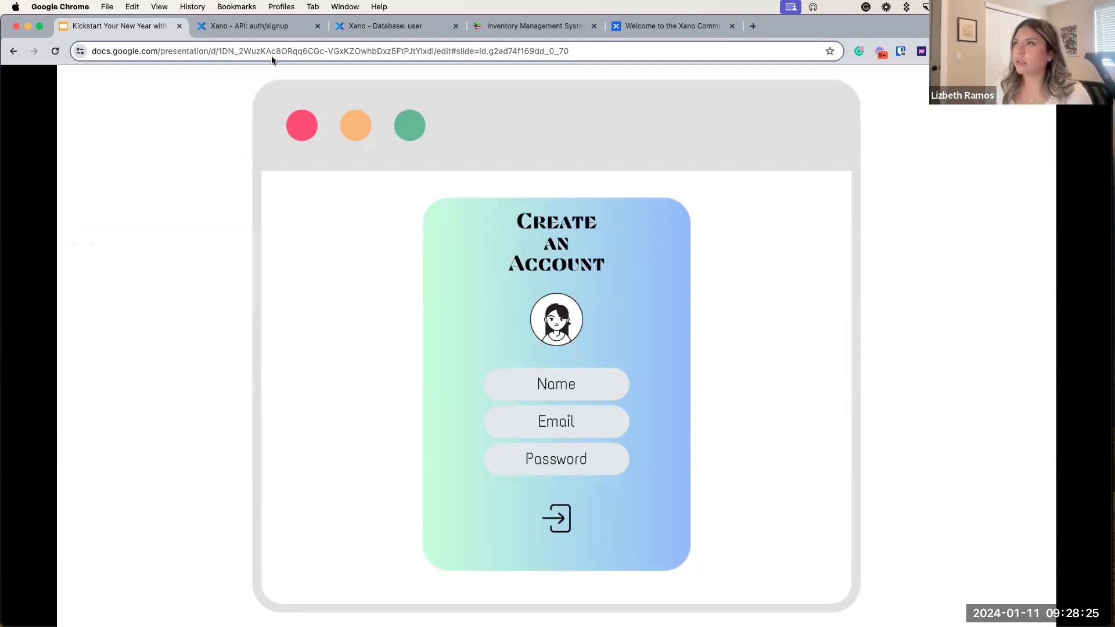
pyautogui.click(262, 26)
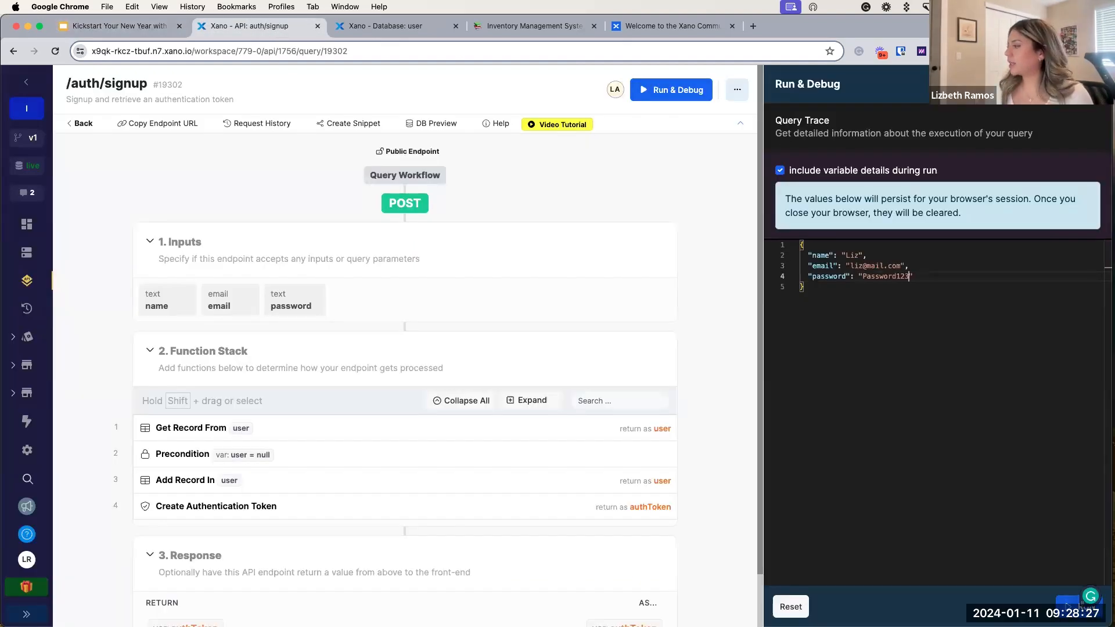
# Step: Run the signup test for the first user, then change the name and e-mail to a second user's
pyautogui.click(1069, 606)
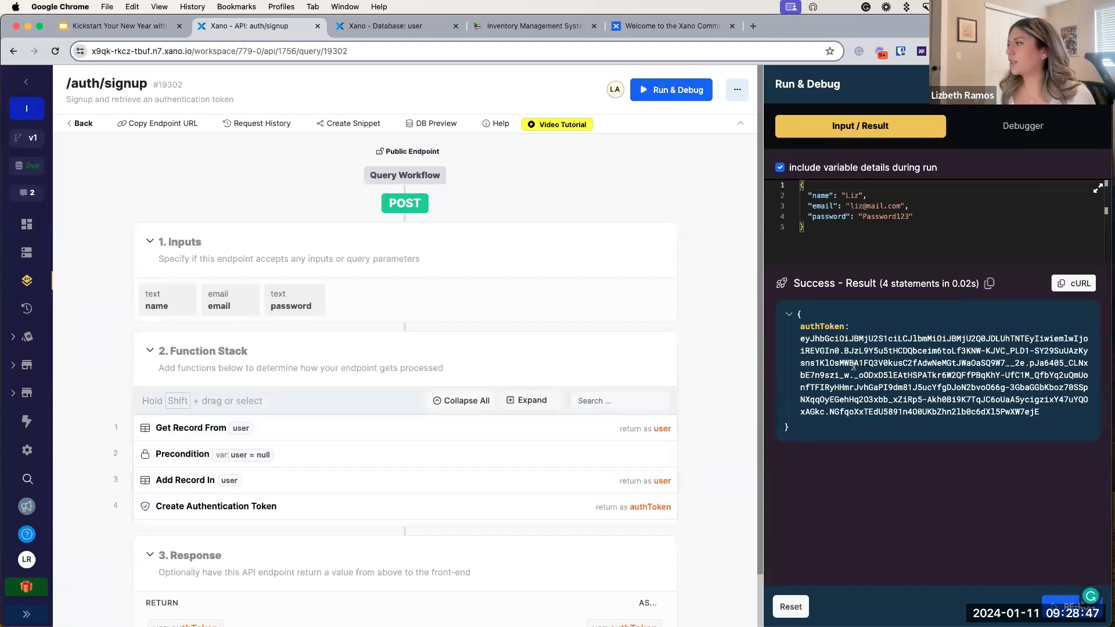
pyautogui.doubleClick(853, 196)
pyautogui.write('Chris')
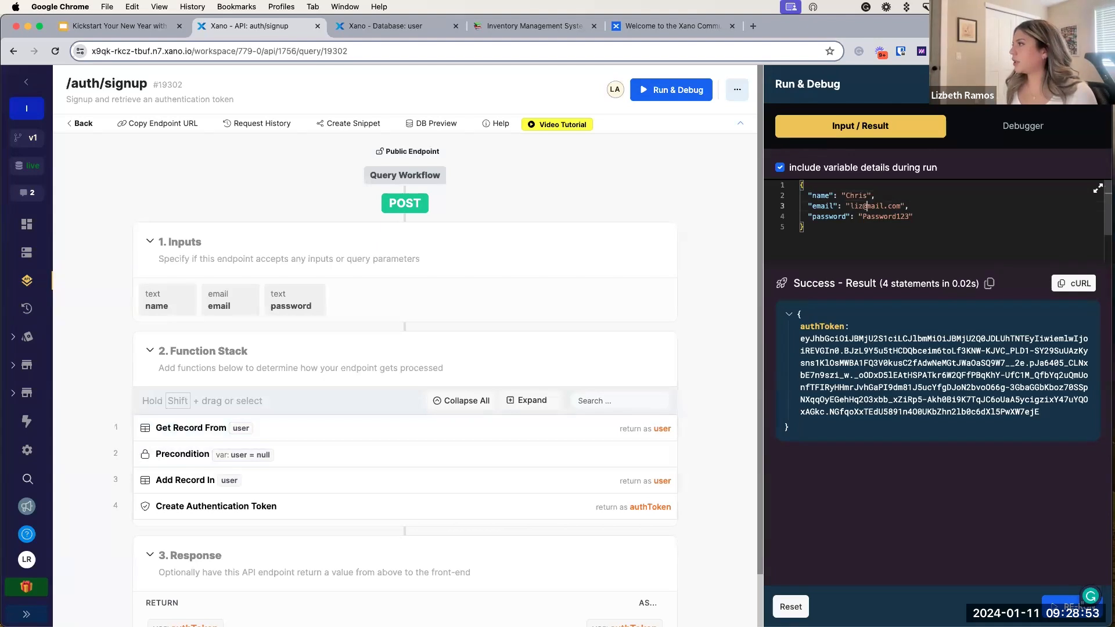
pyautogui.press('BackSpace')
pyautogui.press('BackSpace')
pyautogui.write('chris')
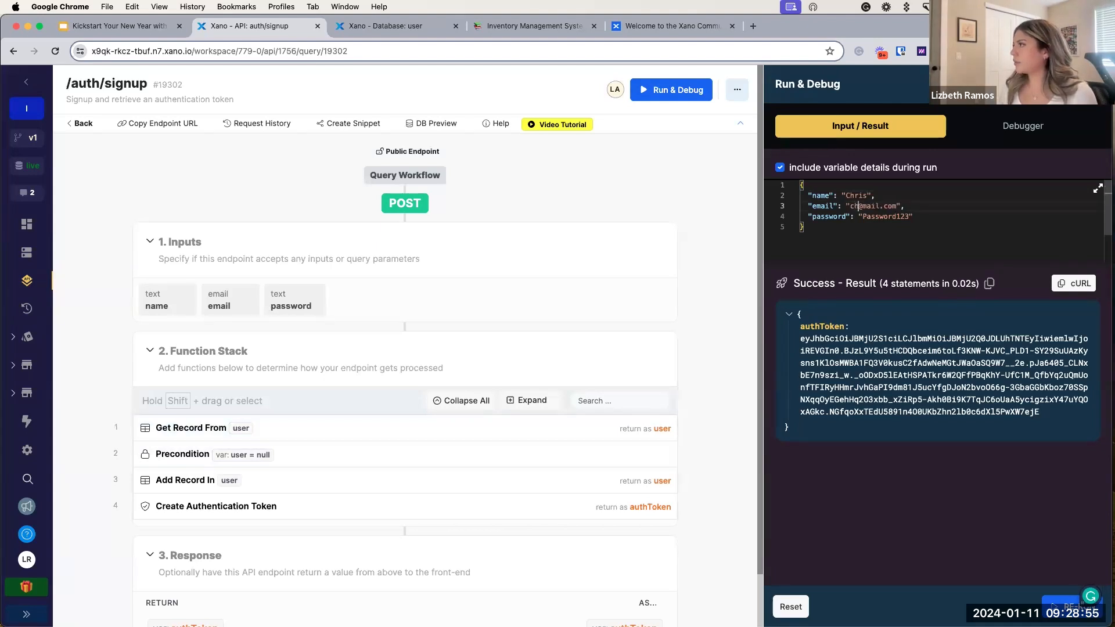
# Step: Update the password for the second user, re-run signup, and bring up the user table
pyautogui.click(871, 217)
pyautogui.click(910, 217)
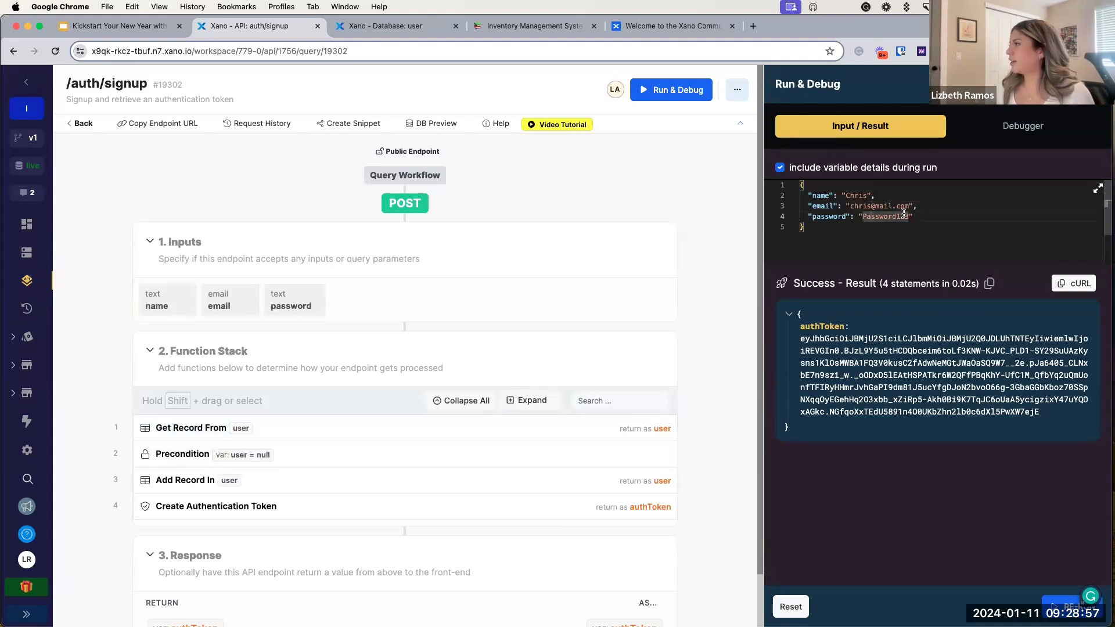
pyautogui.press('BackSpace')
pyautogui.press('BackSpace')
pyautogui.press('BackSpace')
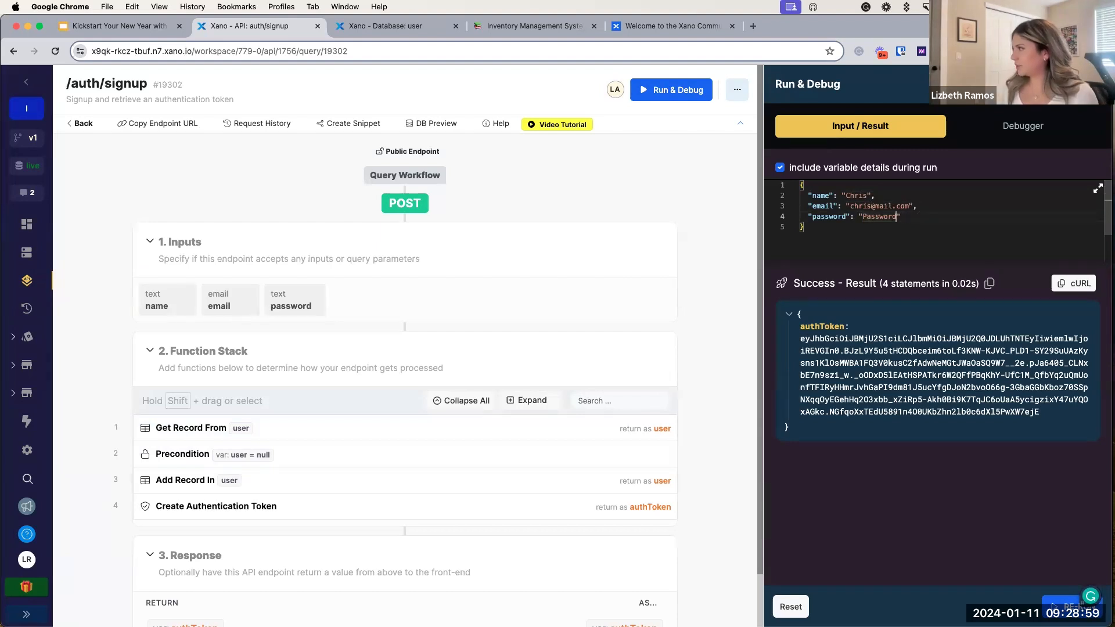
pyautogui.write('456')
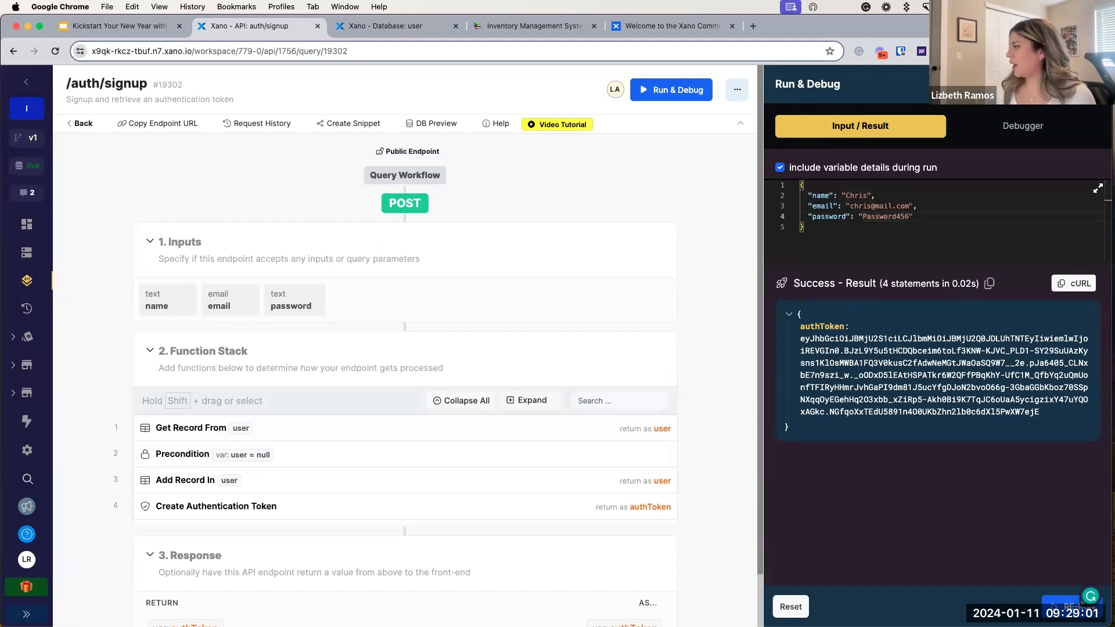
pyautogui.click(1073, 606)
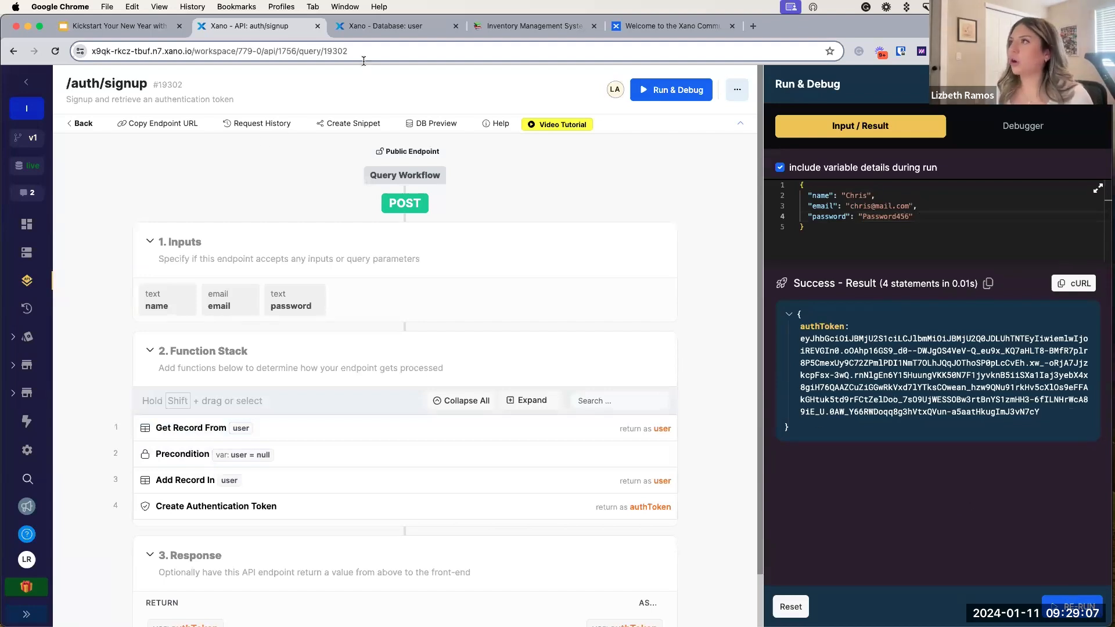
pyautogui.click(395, 26)
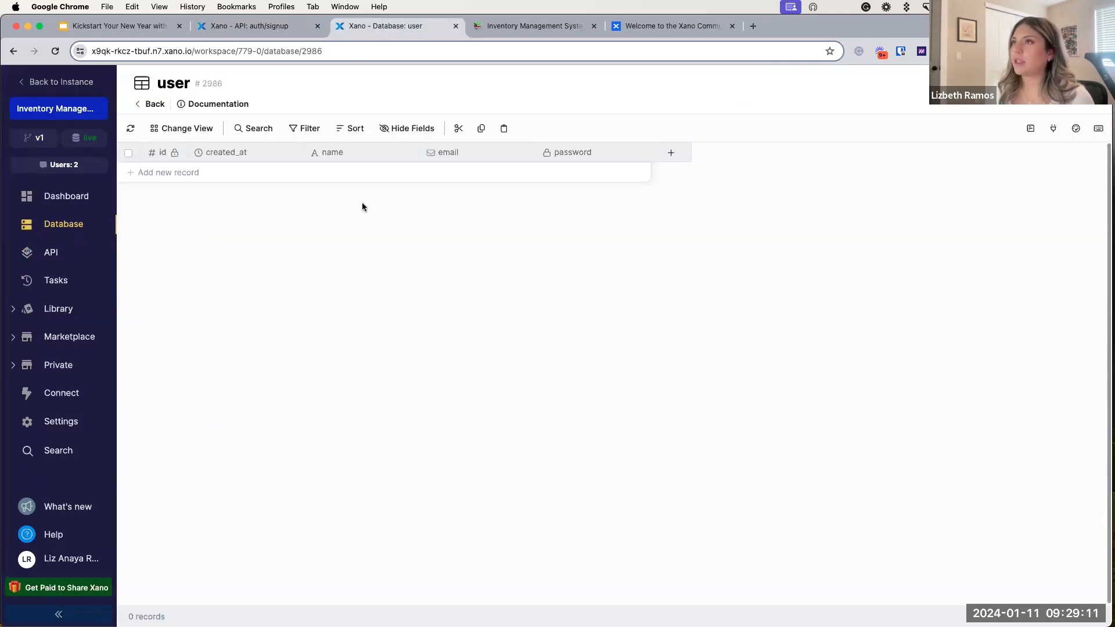
# Step: Refresh the user table to confirm the 2 new records, then return to the /auth/signup tab
pyautogui.click(132, 129)
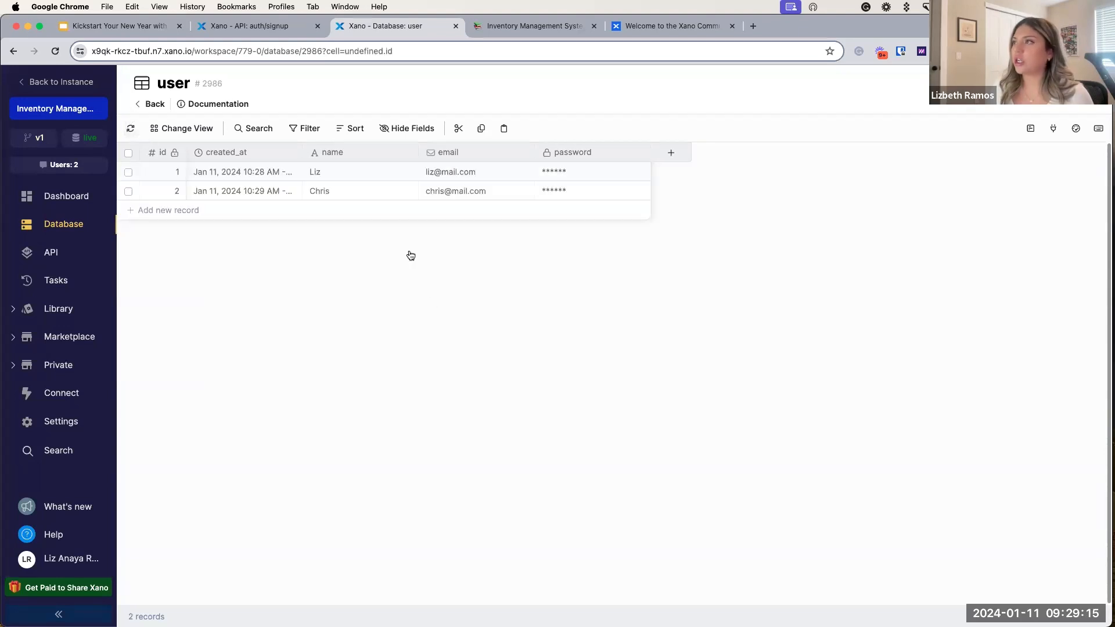
pyautogui.click(402, 193)
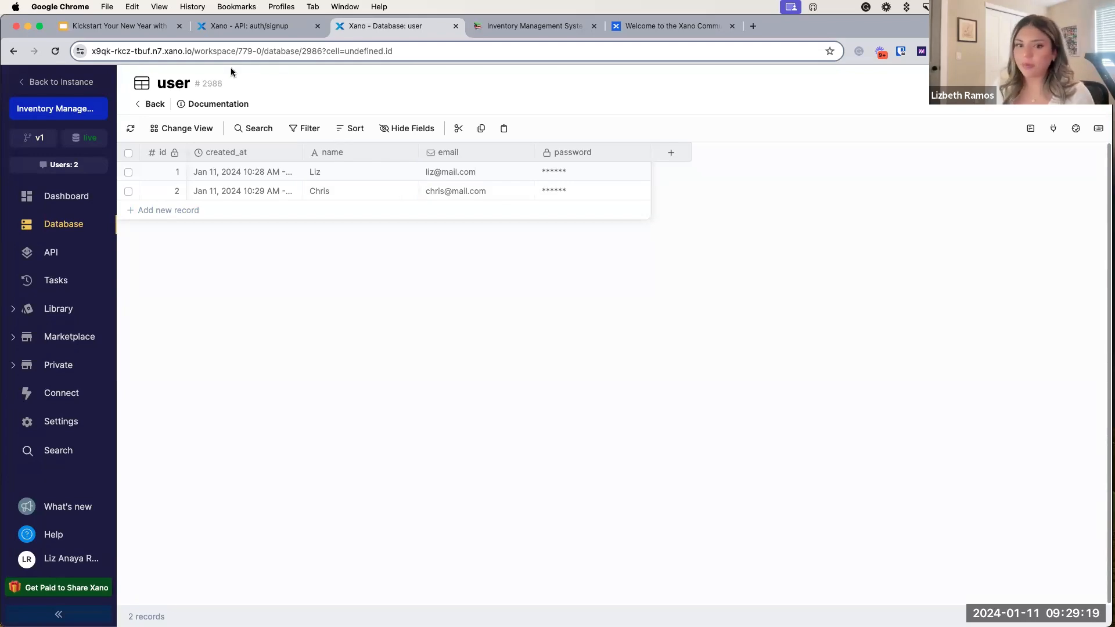
pyautogui.click(280, 30)
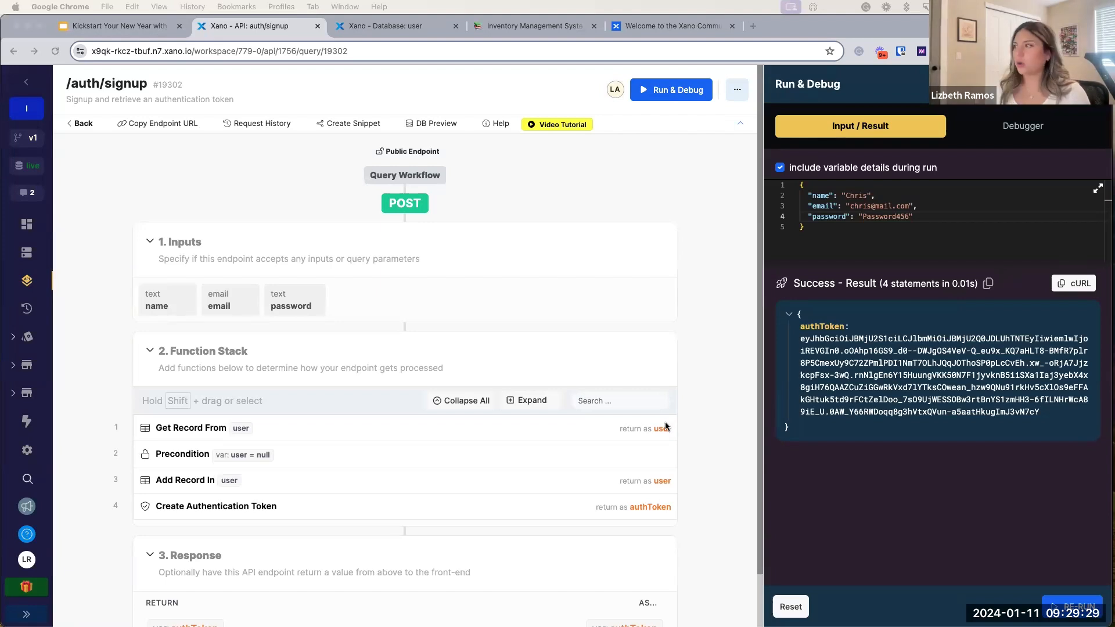
# Step: Copy the second user's authToken from the signup result and go back to the endpoint list
pyautogui.moveTo(1051, 416); pyautogui.dragTo(789, 347)
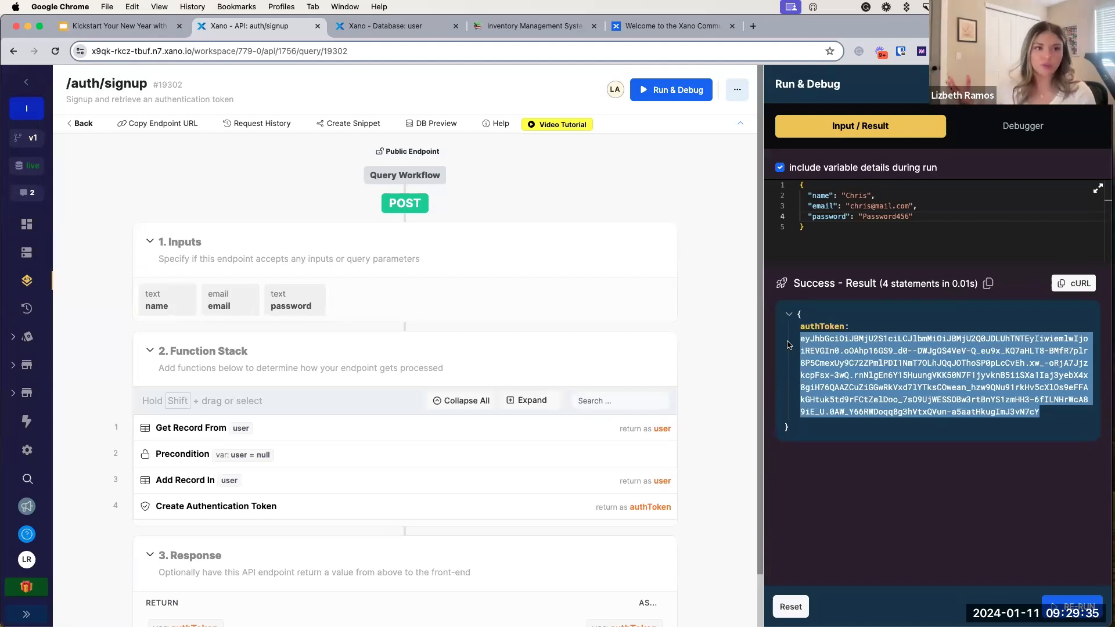
pyautogui.click(83, 123)
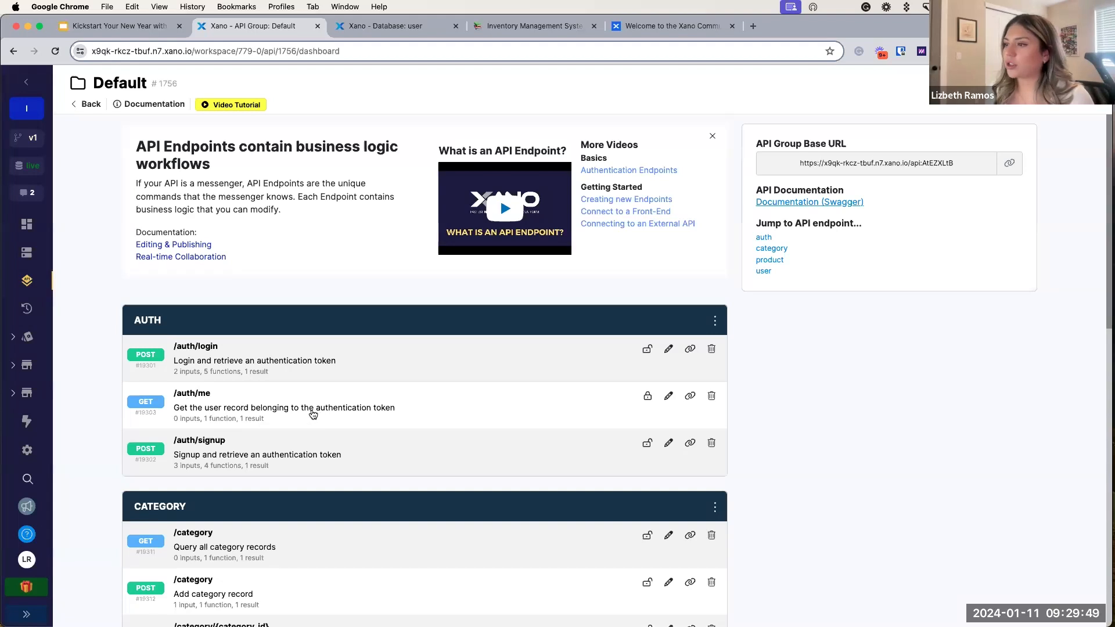
# Step: Test /auth/me with the pasted authToken so it returns the user record, then show the slides
pyautogui.click(253, 415)
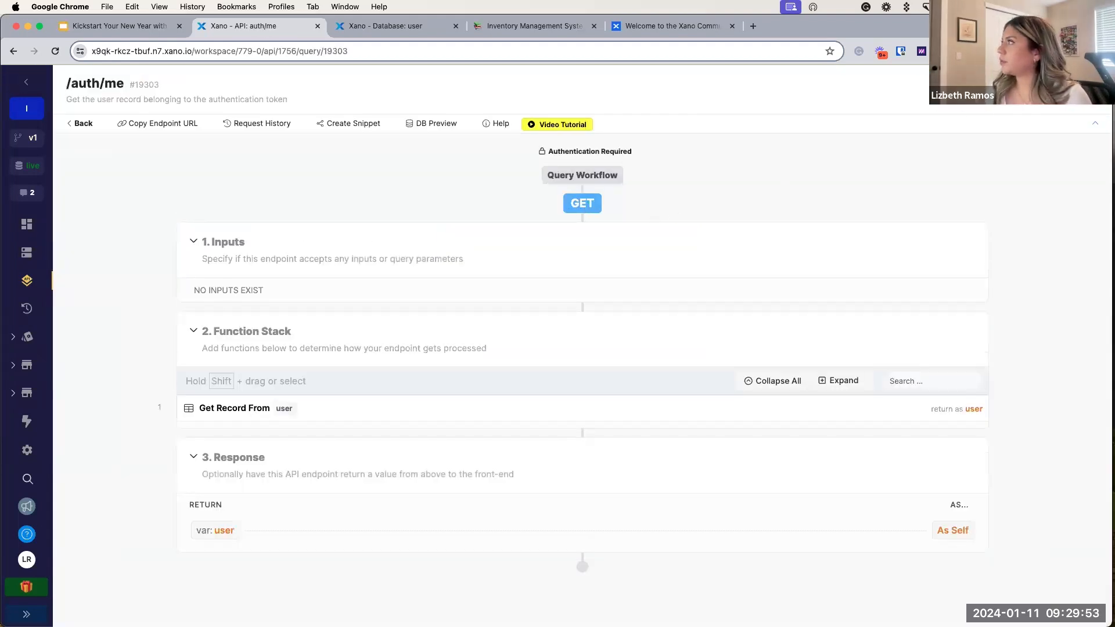
pyautogui.click(848, 285)
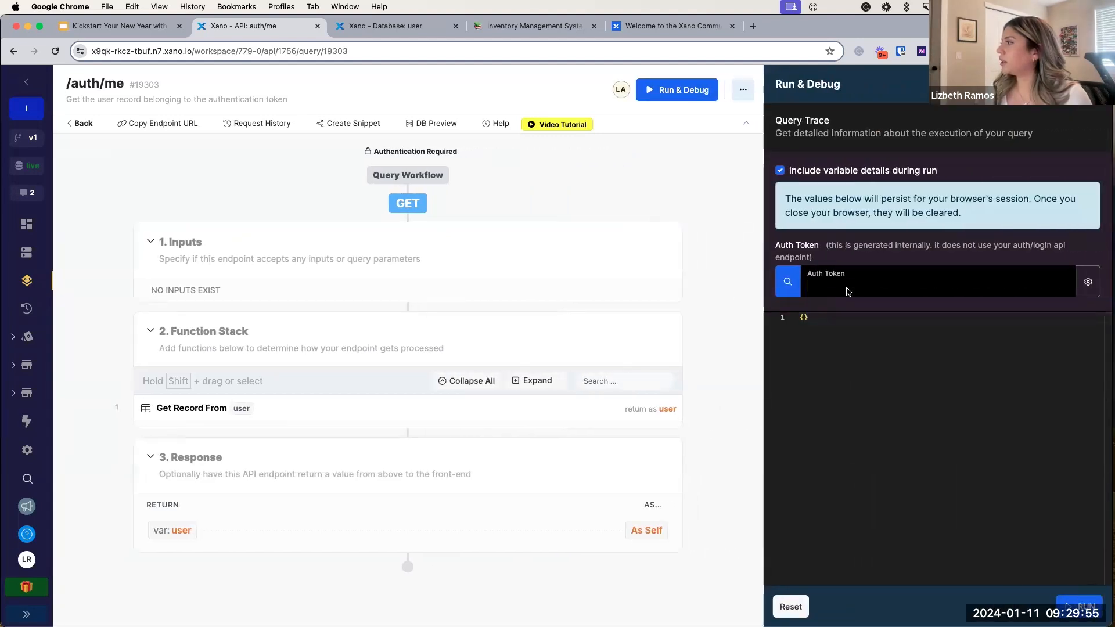
pyautogui.press('super+v')
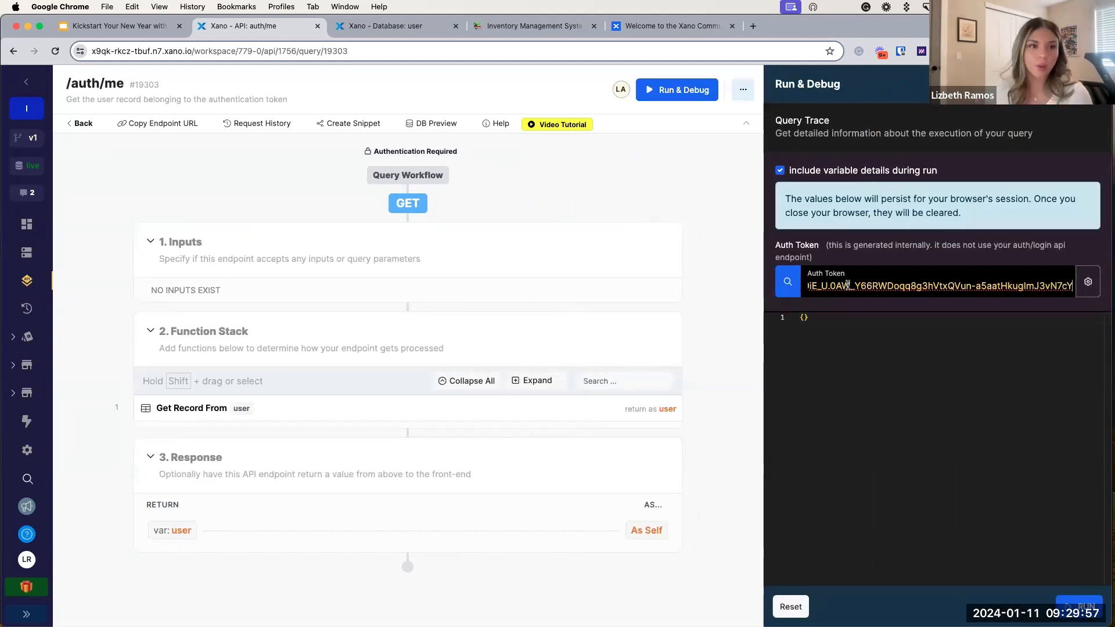
pyautogui.click(1080, 606)
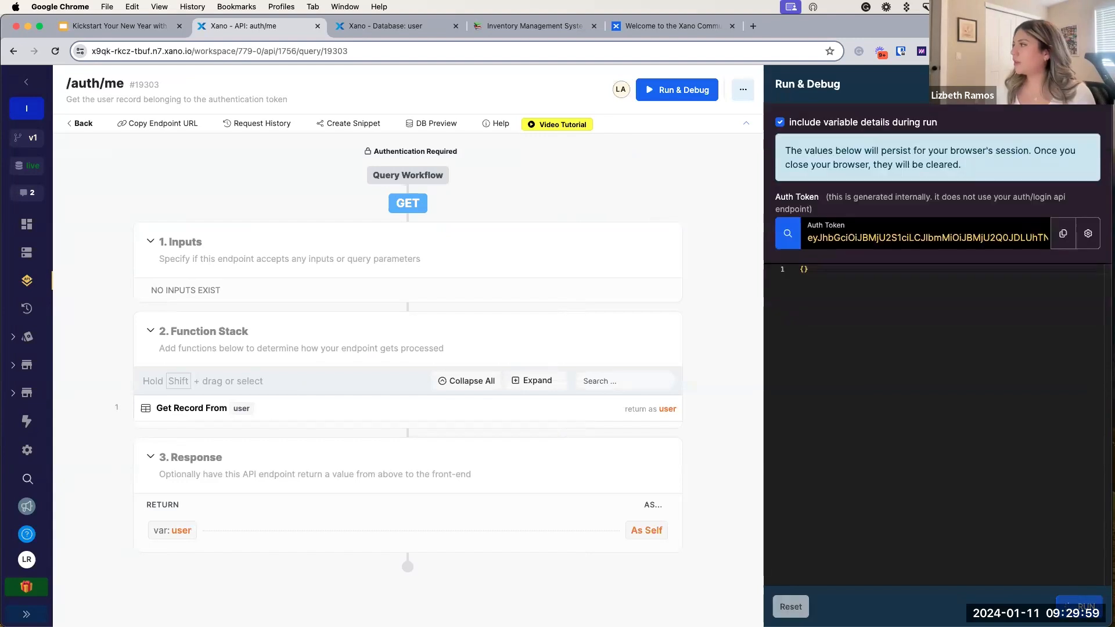
pyautogui.moveTo(800, 464); pyautogui.dragTo(796, 395)
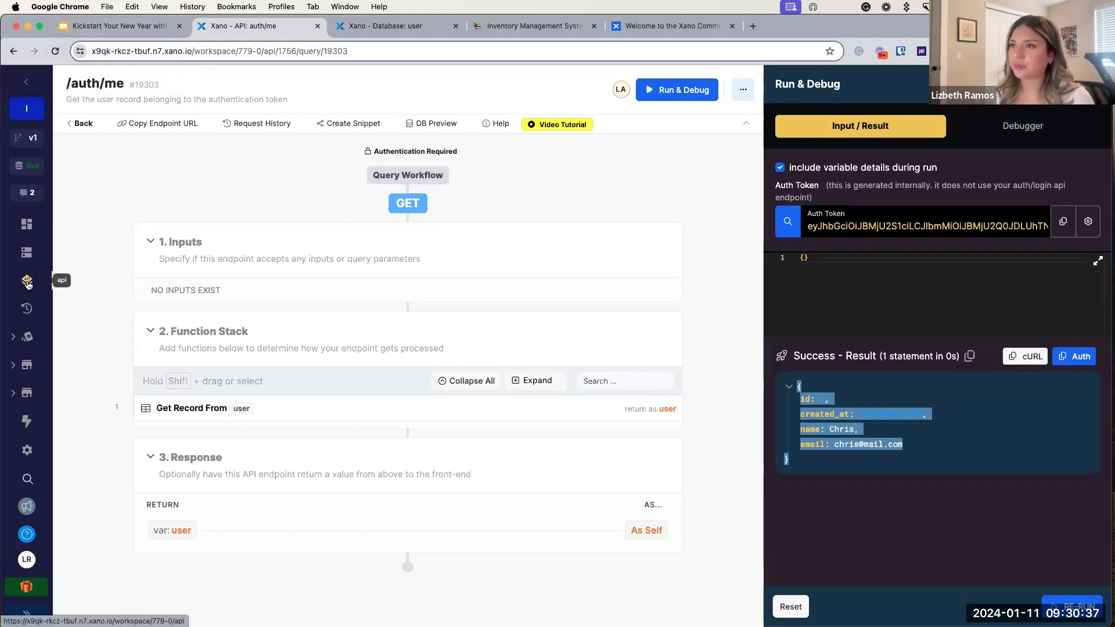
pyautogui.click(134, 27)
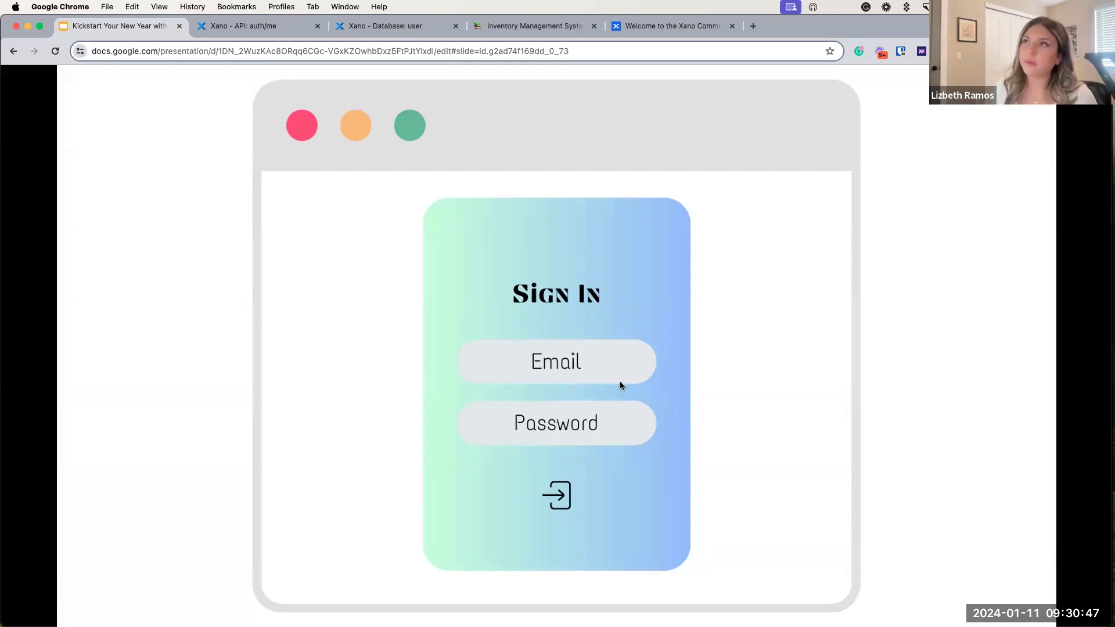
# Step: Advance to the AUTH Endpoints slide, then go from Xano's auth/me page back to the Default API group
pyautogui.press('Right')
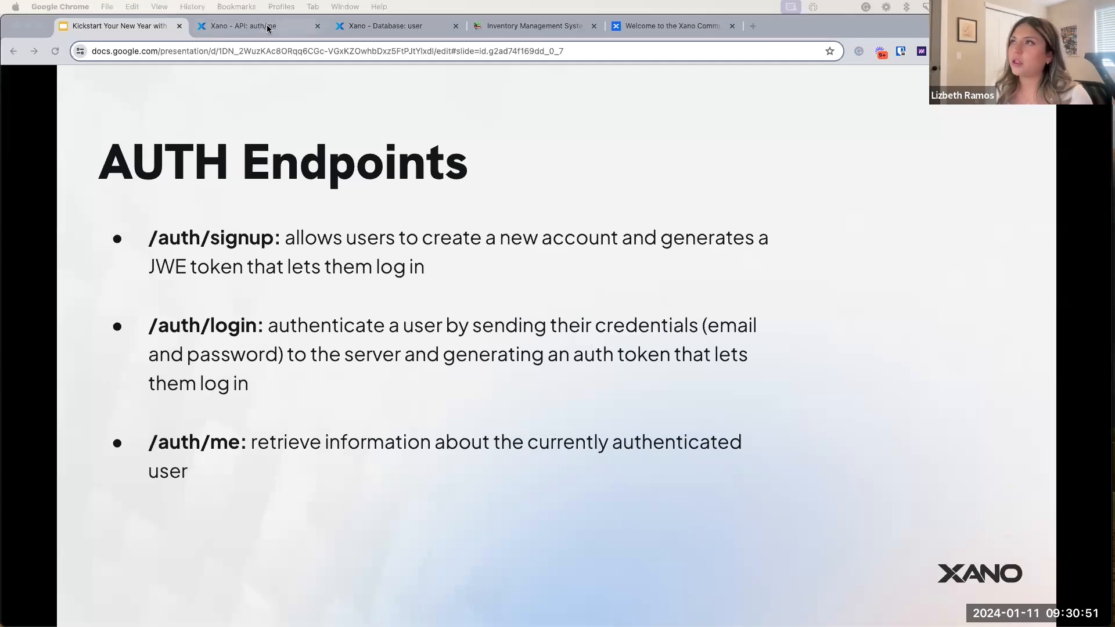
pyautogui.click(244, 26)
pyautogui.click(80, 125)
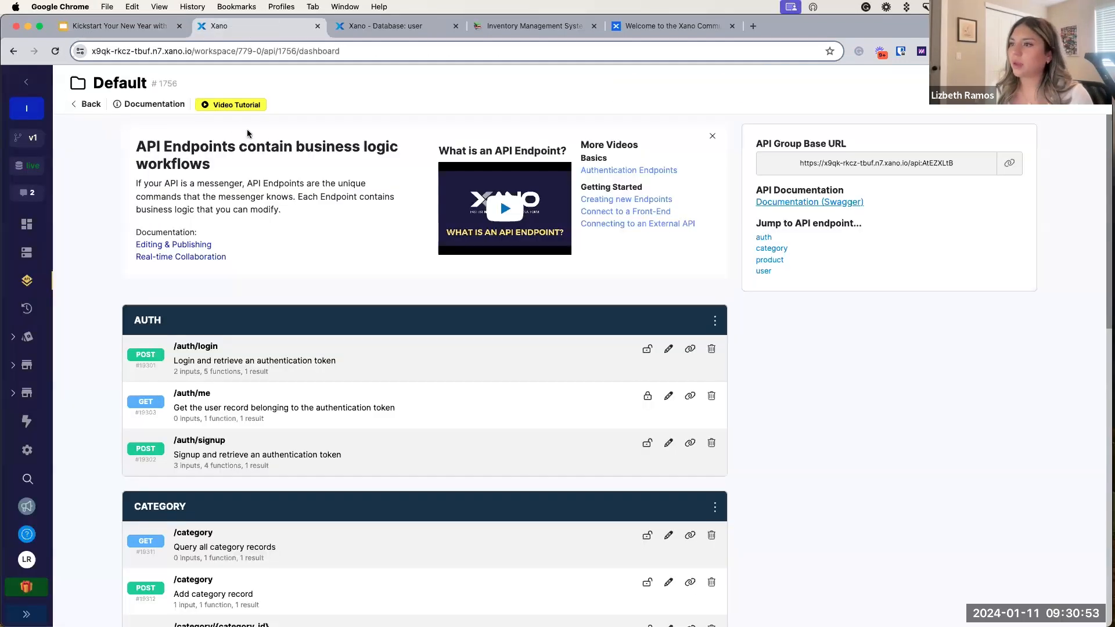
# Step: Open /auth/login, review its Get Record From user lookup against the user table, then open its Precondition
pyautogui.click(271, 364)
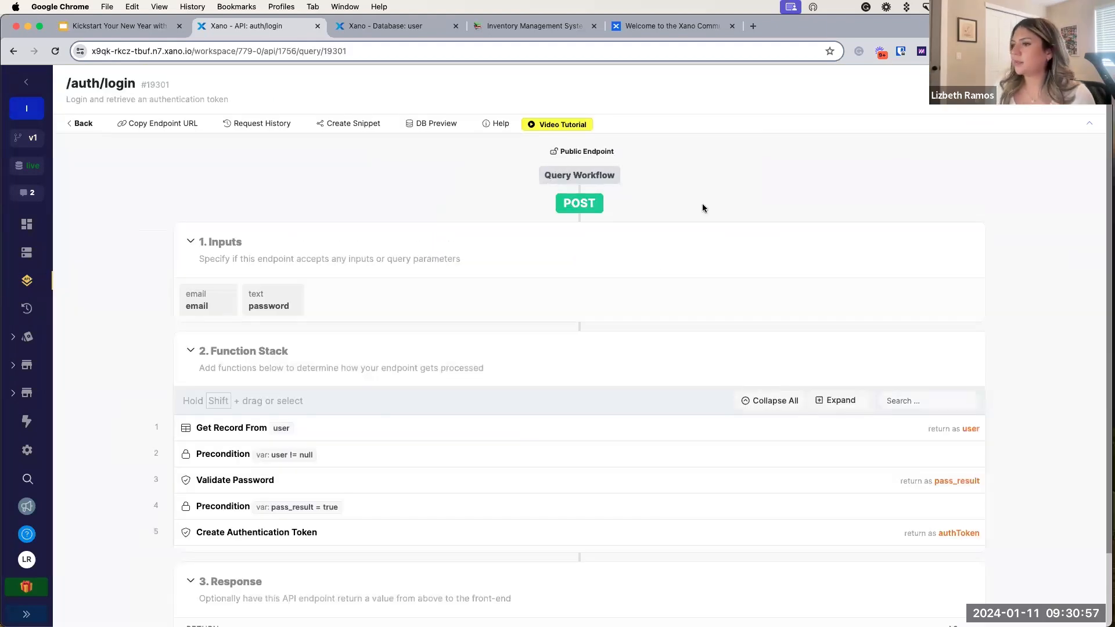
pyautogui.scroll(-1, 565, 269)
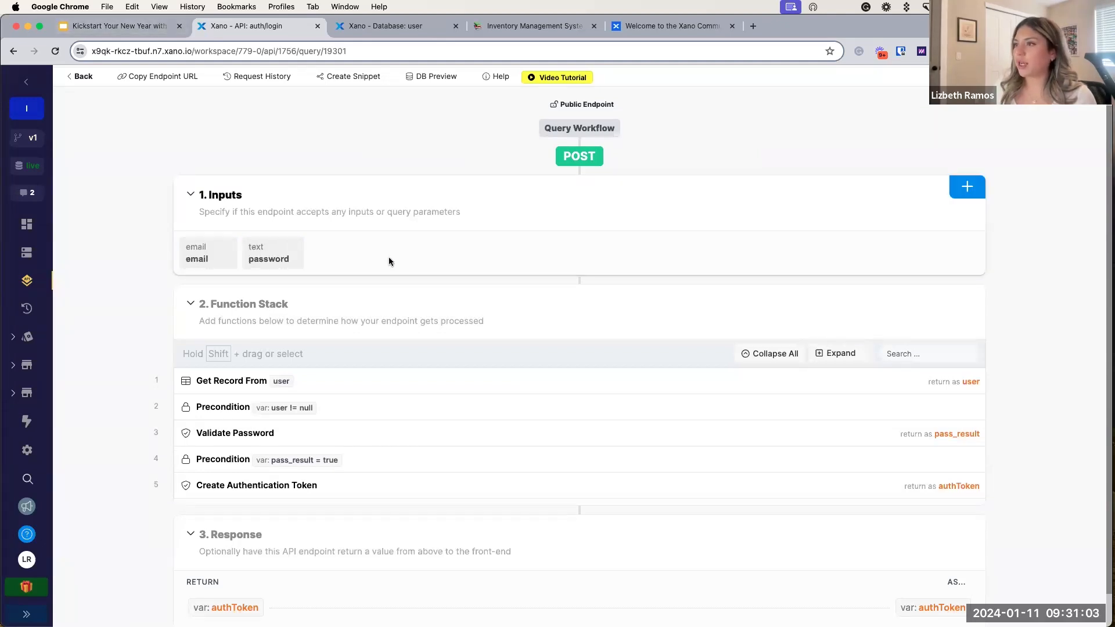
pyautogui.scroll(-1, 388, 259)
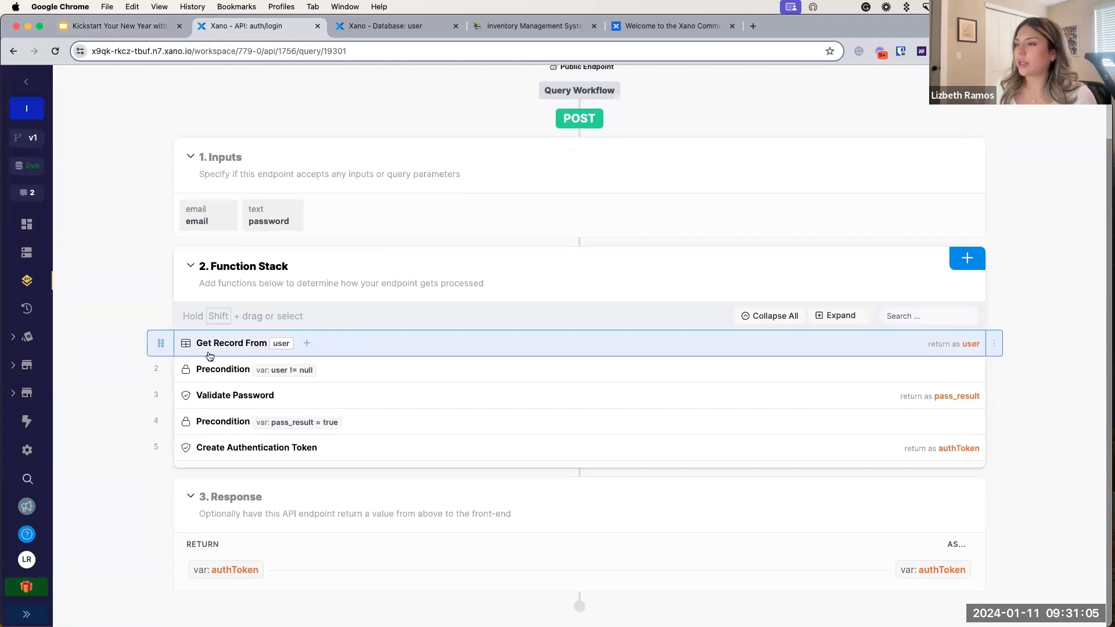
pyautogui.click(351, 347)
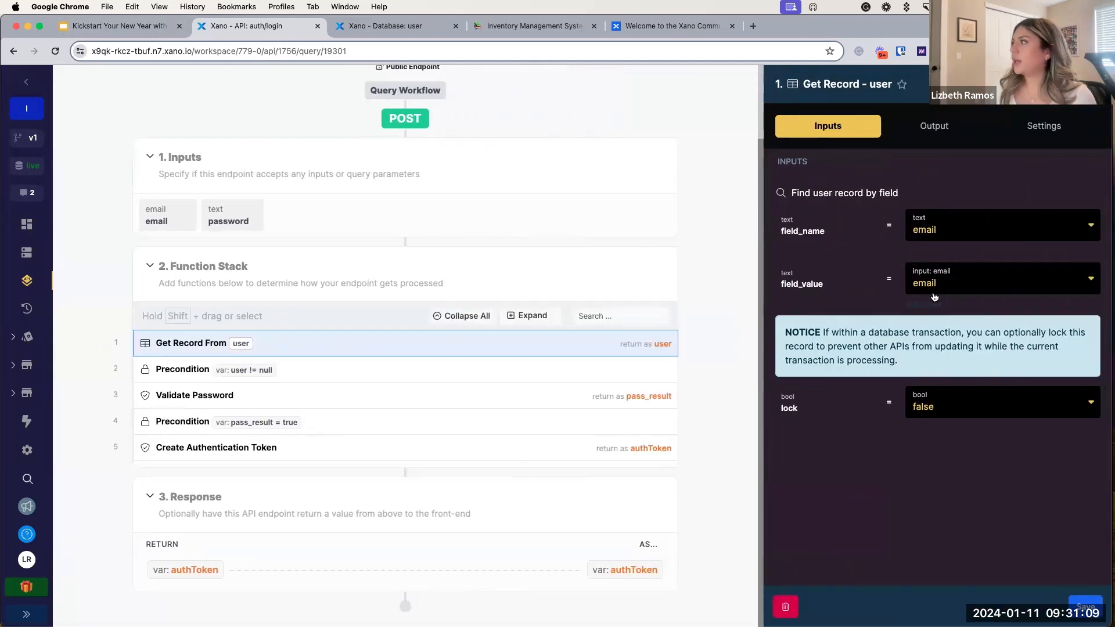
pyautogui.click(420, 35)
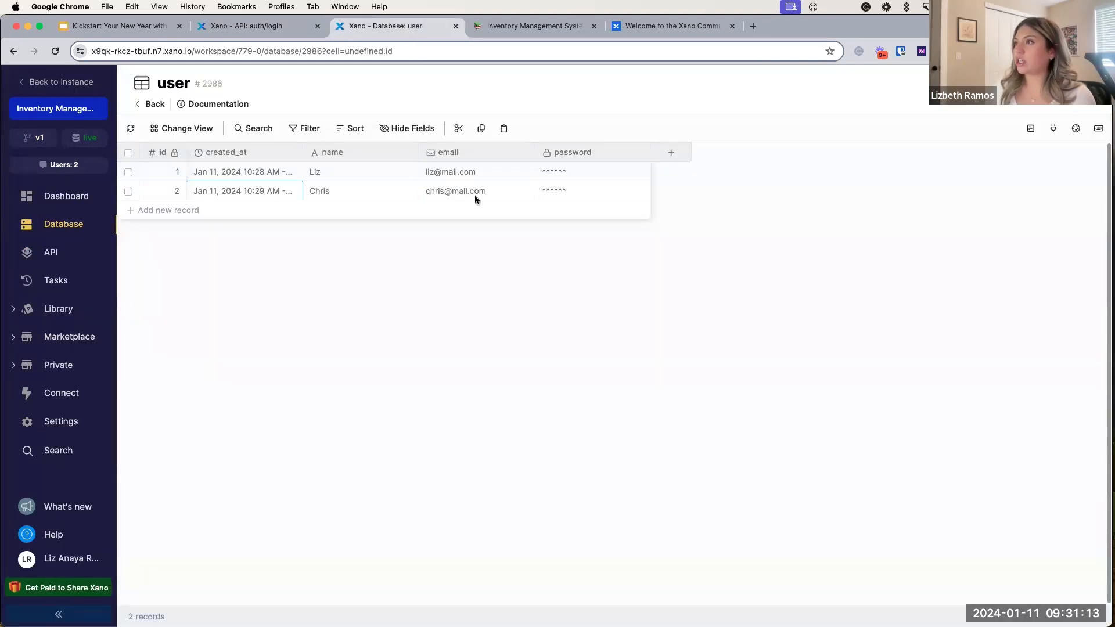
pyautogui.click(290, 35)
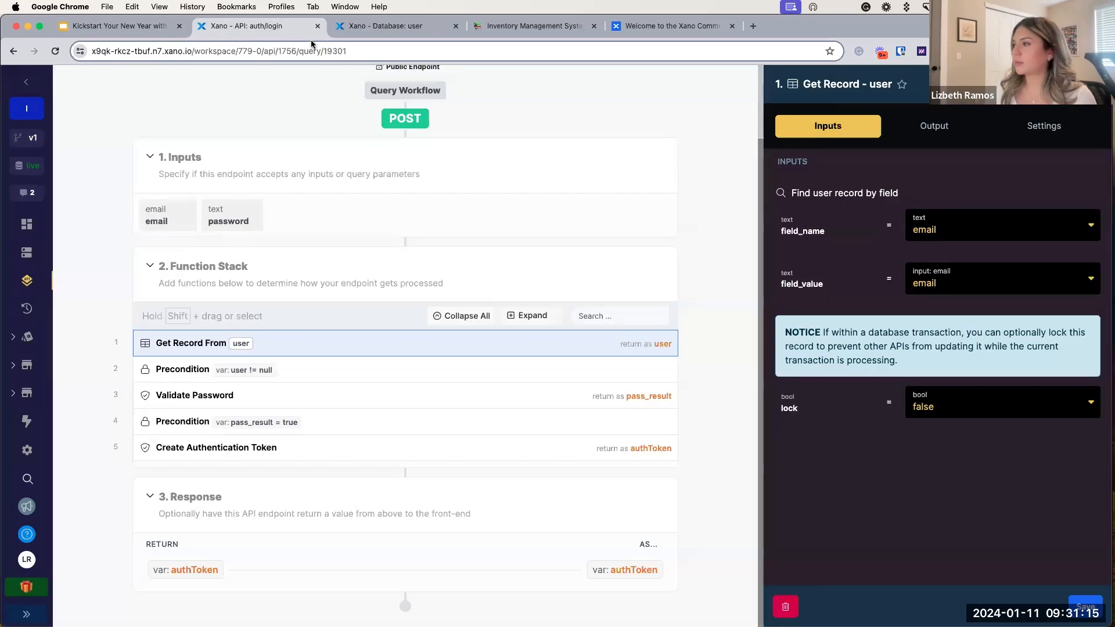
pyautogui.click(349, 378)
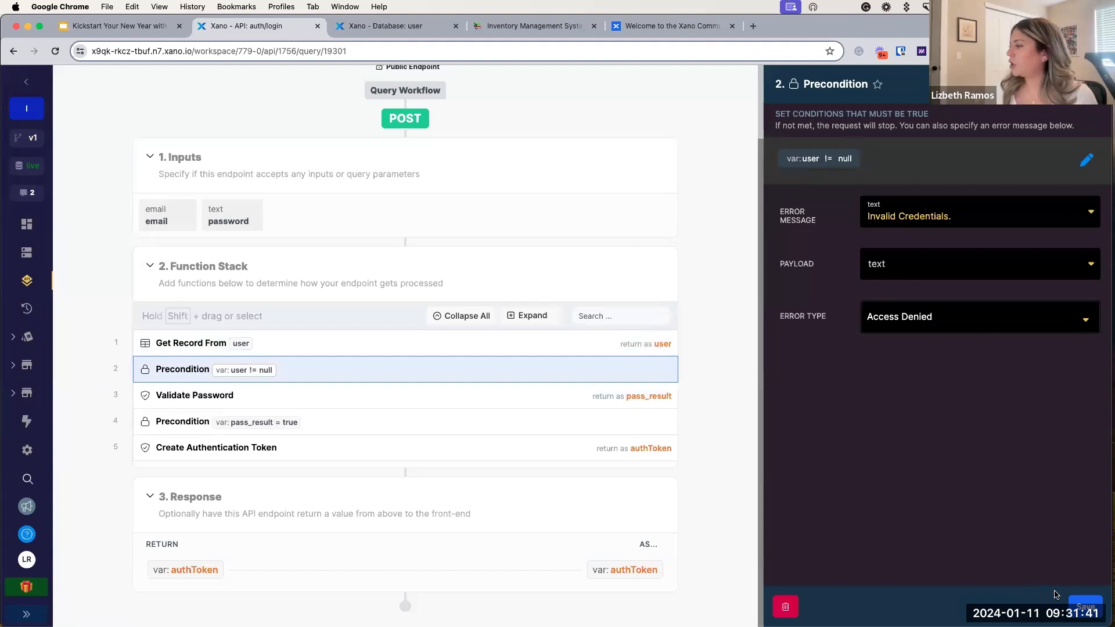
# Step: Close the Precondition settings and open /auth/login's Run & Debug panel, glancing at the user table
pyautogui.click(1085, 607)
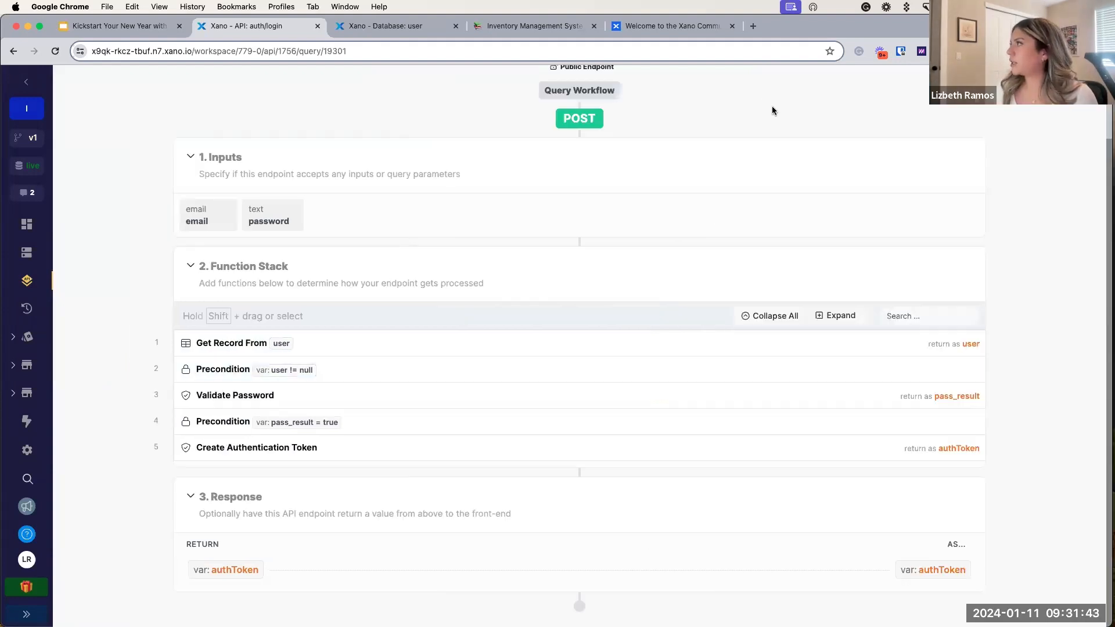
pyautogui.scroll(3, 876, 137)
pyautogui.click(953, 89)
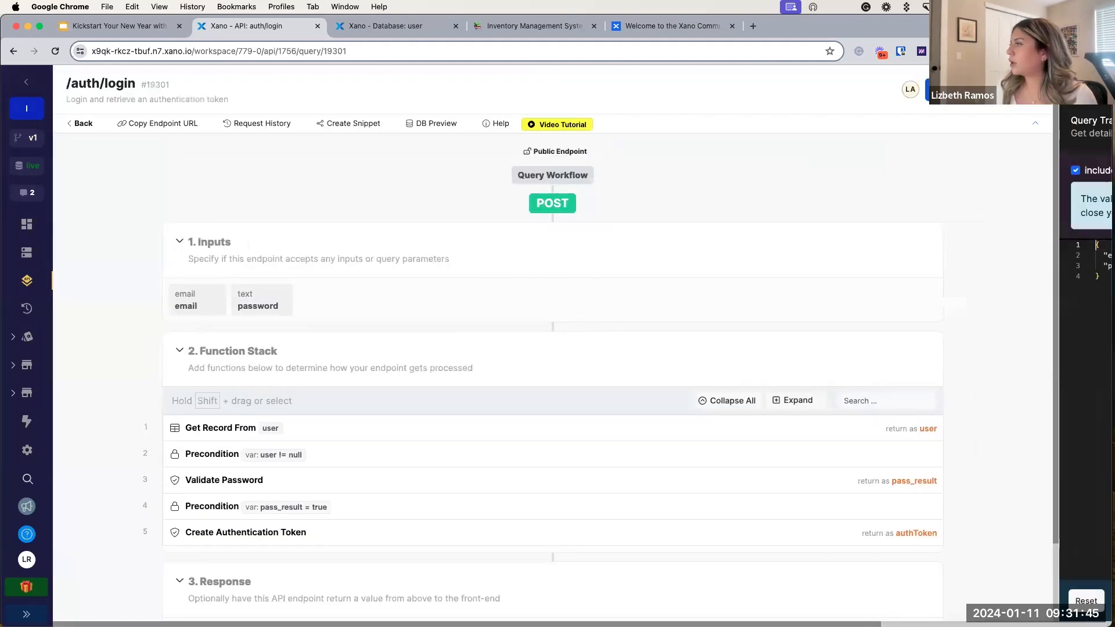
pyautogui.click(398, 29)
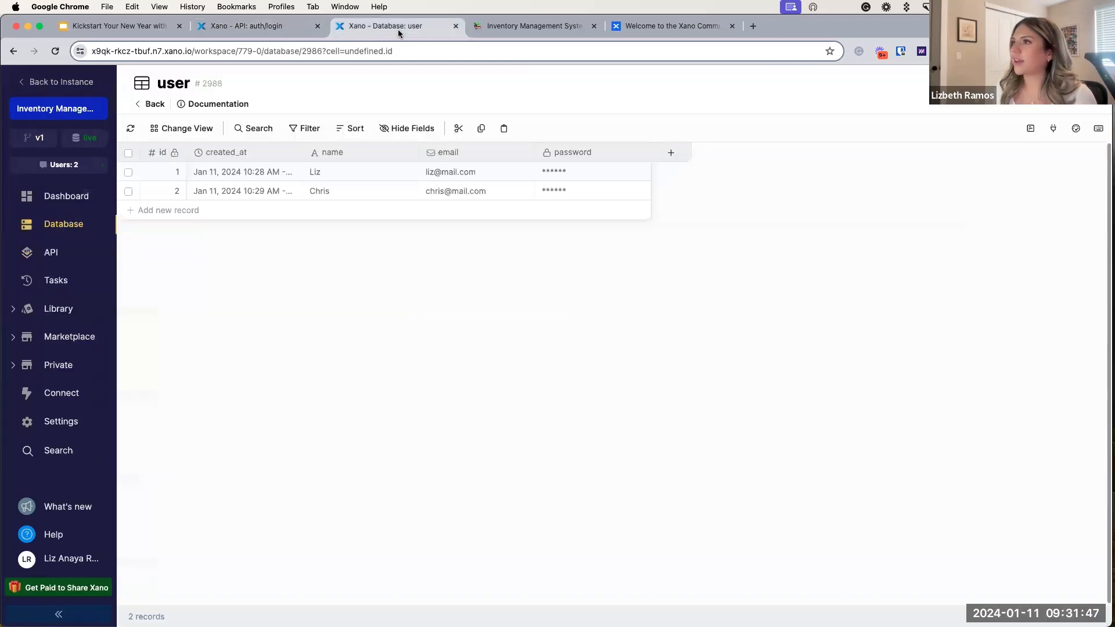
pyautogui.click(250, 26)
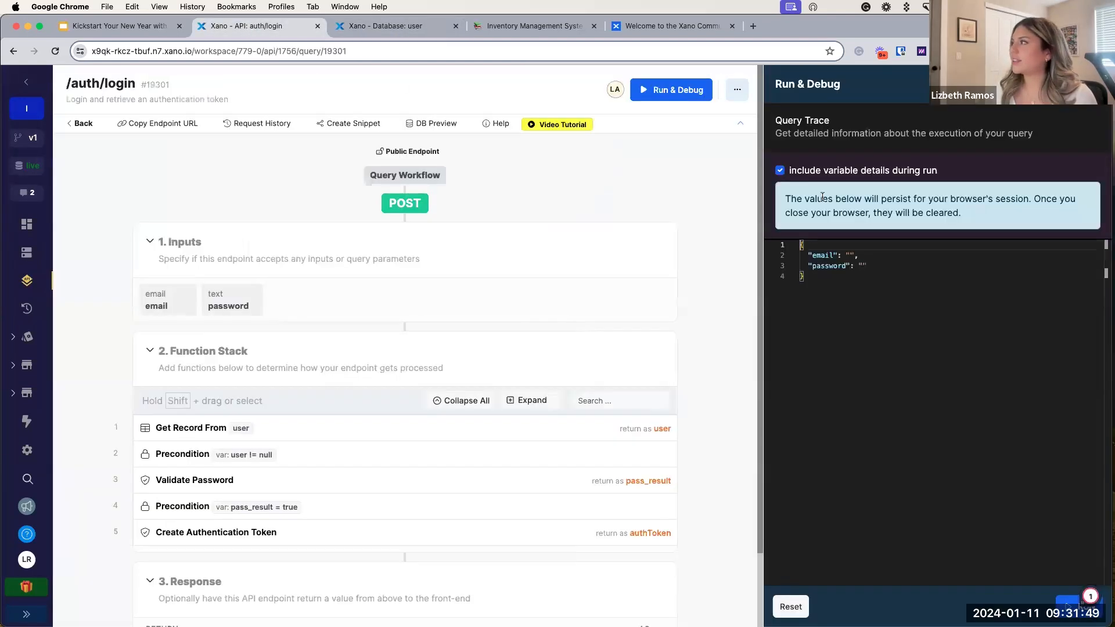
# Step: Enter the first user's e-mail address and password in the login test JSON
pyautogui.click(849, 256)
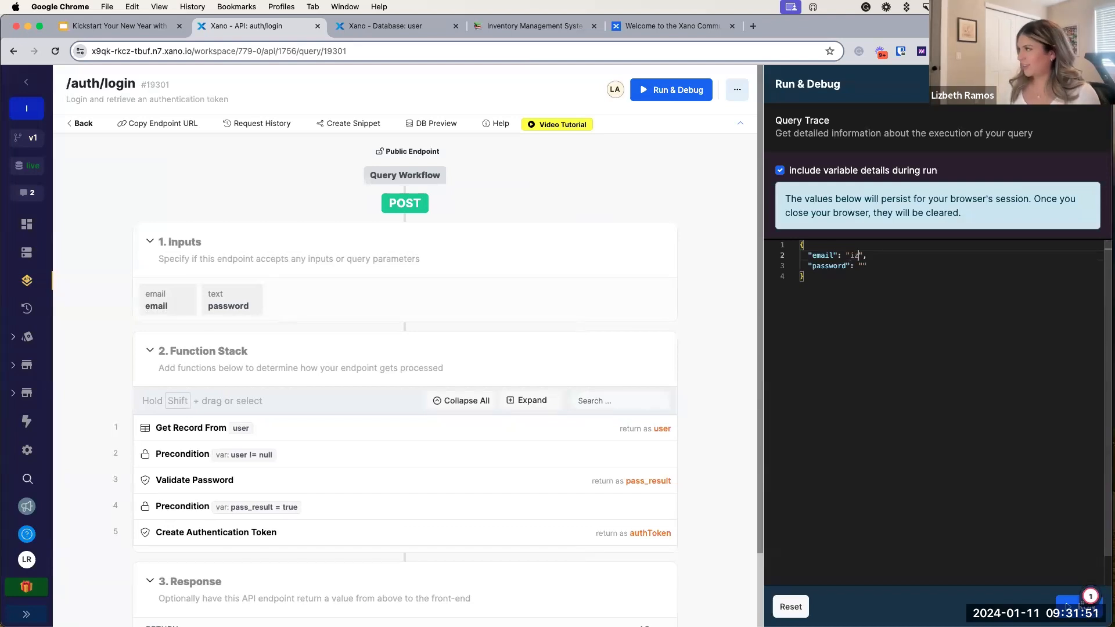
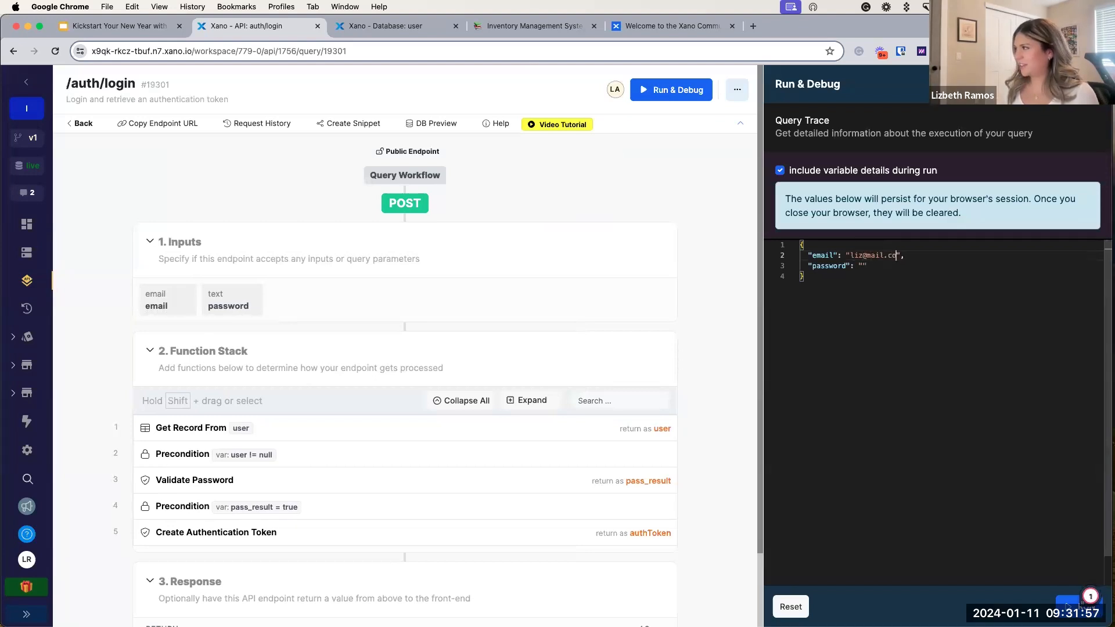
pyautogui.click(862, 265)
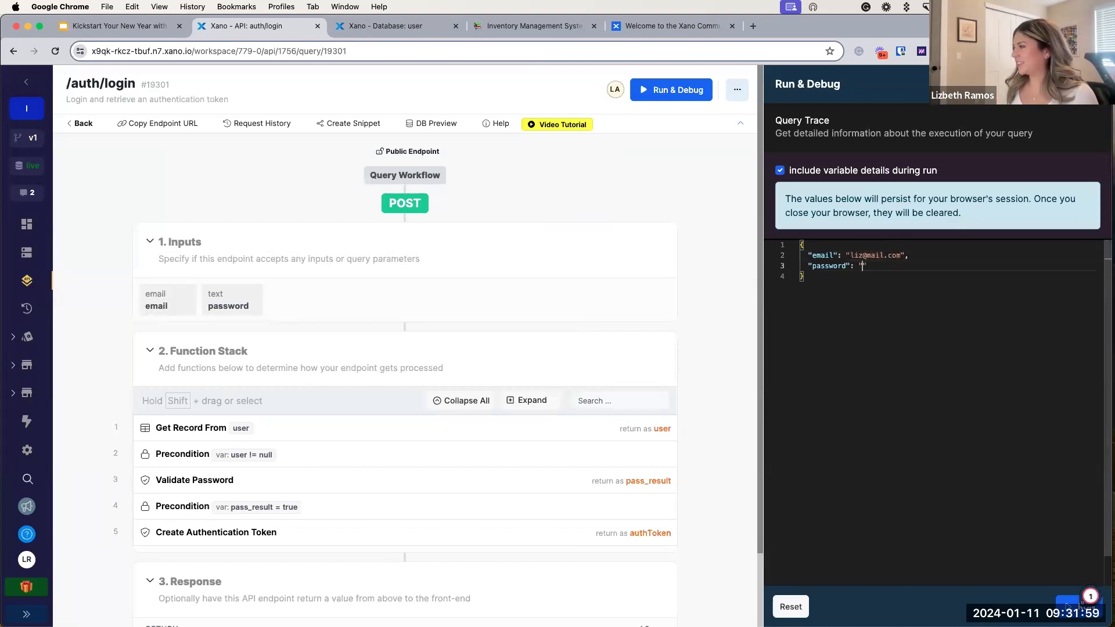
pyautogui.write('Password')
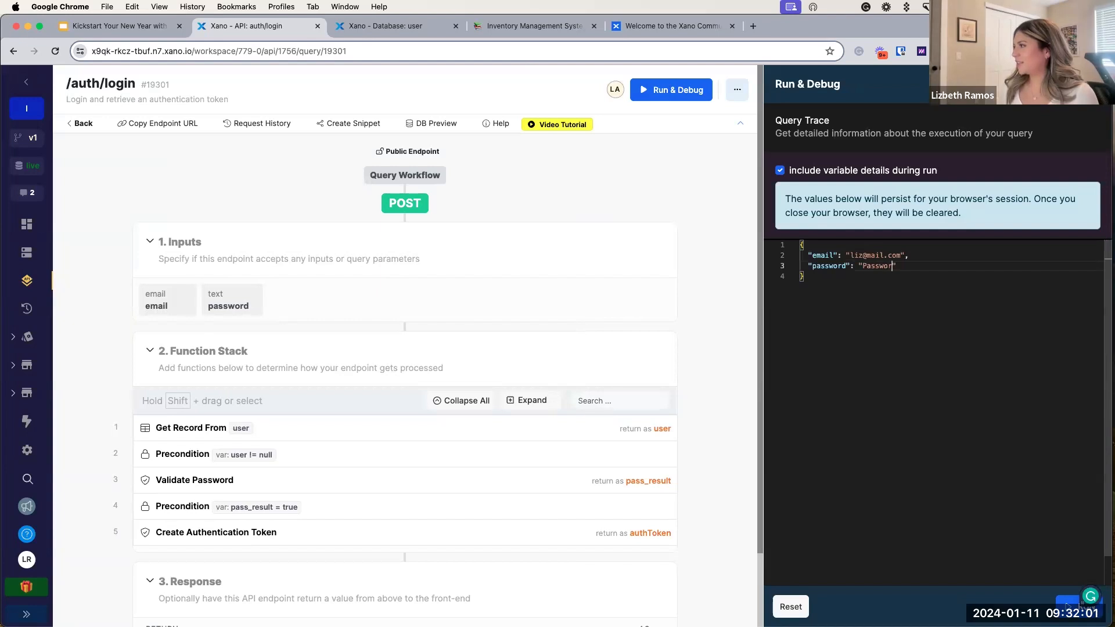
pyautogui.write('123')
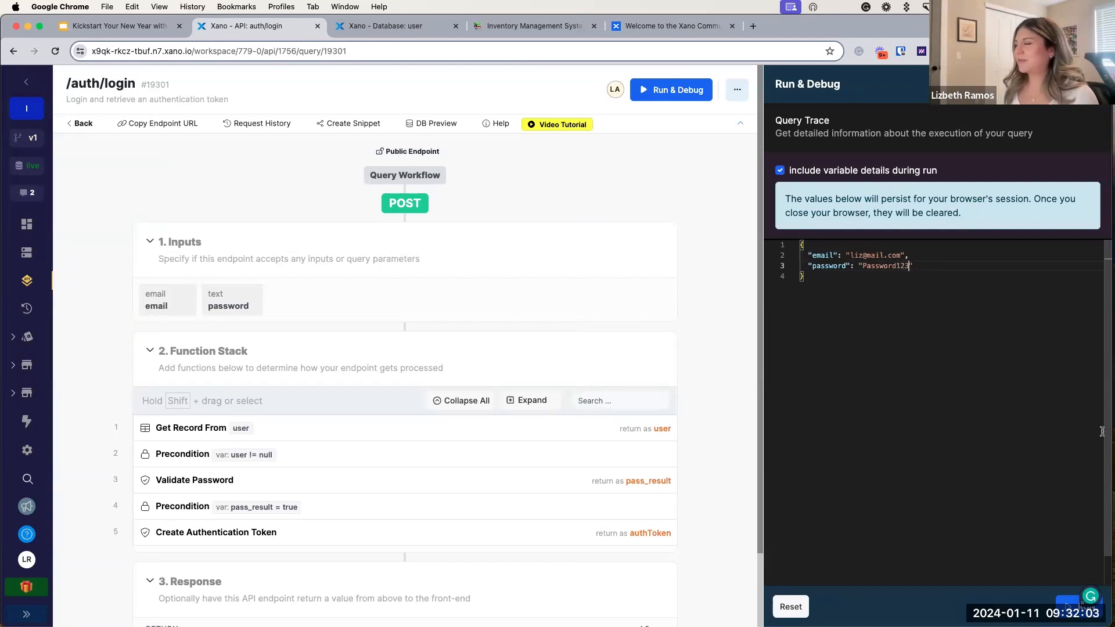
# Step: Run the /auth/login test to get an authToken, then return to the AUTH Endpoints slide
pyautogui.click(1068, 604)
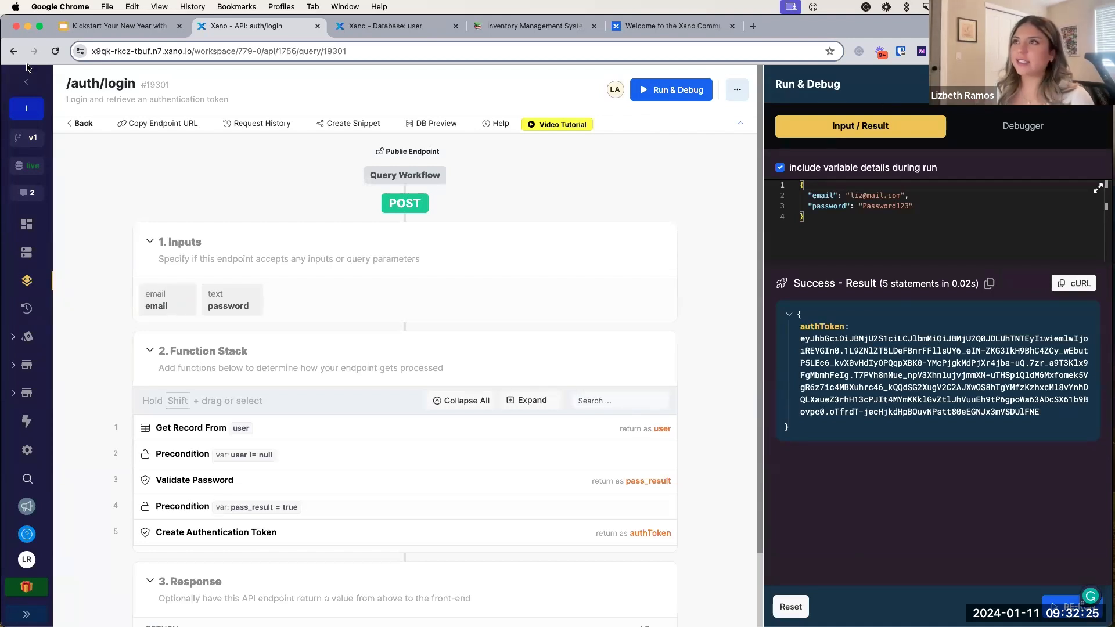
pyautogui.click(140, 26)
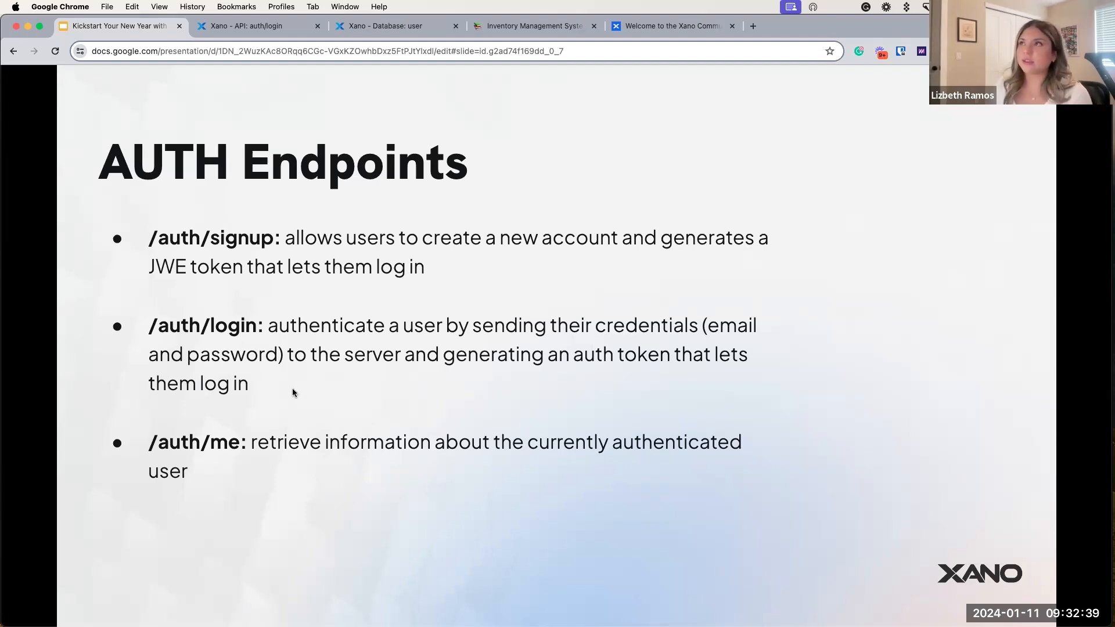
# Step: Take Xano from /auth/login back to the Default API group list, then show the AUTH Endpoints slide
pyautogui.click(242, 30)
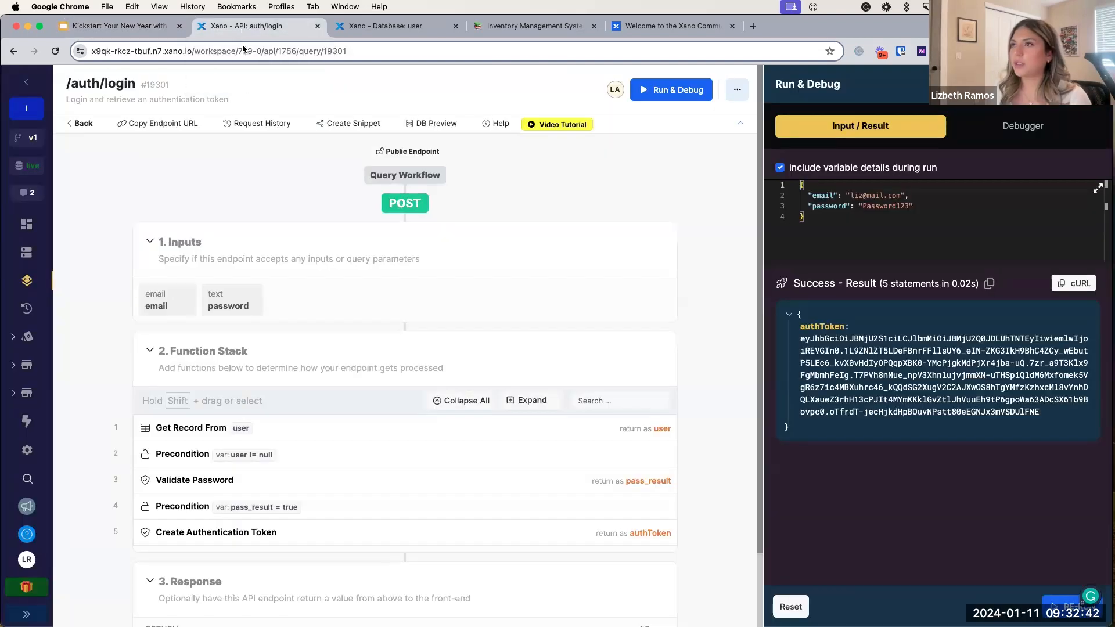
pyautogui.click(83, 124)
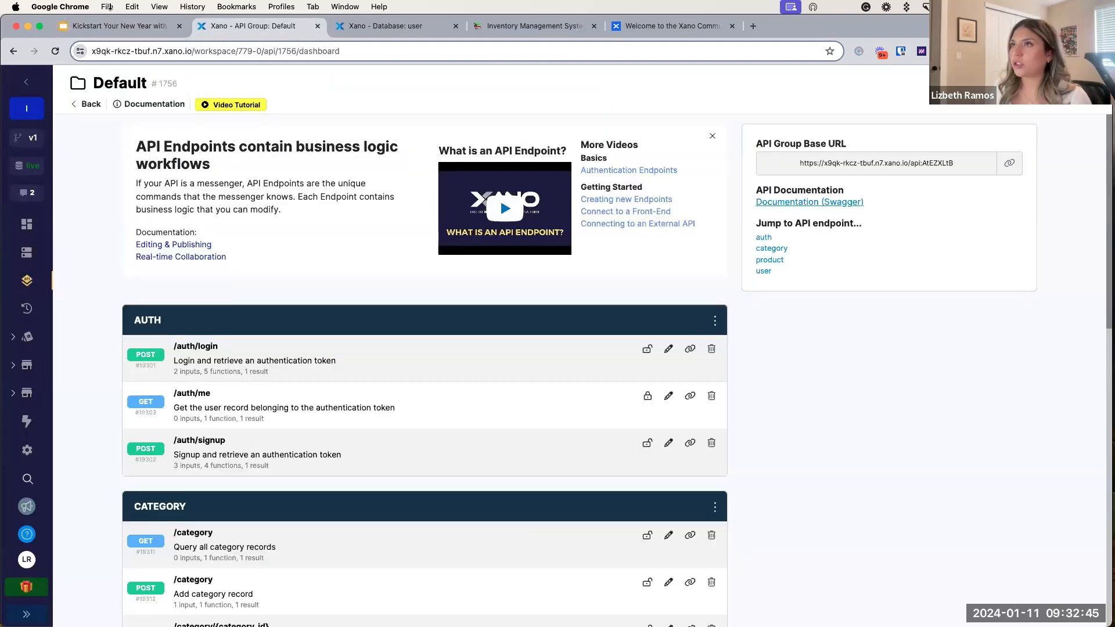
pyautogui.click(110, 28)
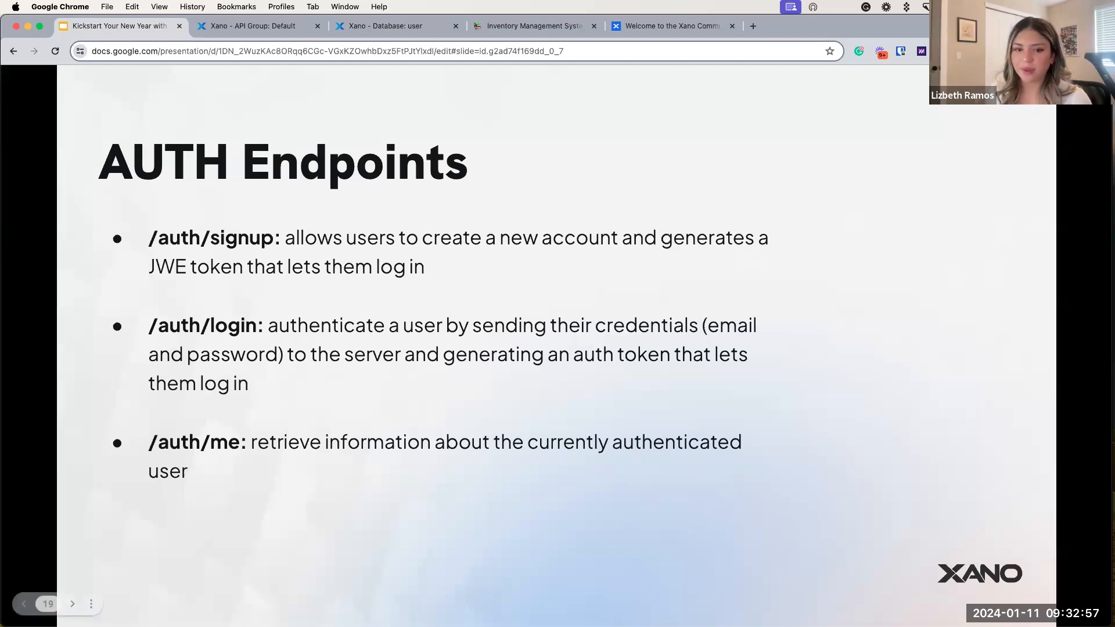
# Step: Page past the Create an Account, Products and Sign In mockups to the User Permissions Resources slide
pyautogui.click(400, 435)
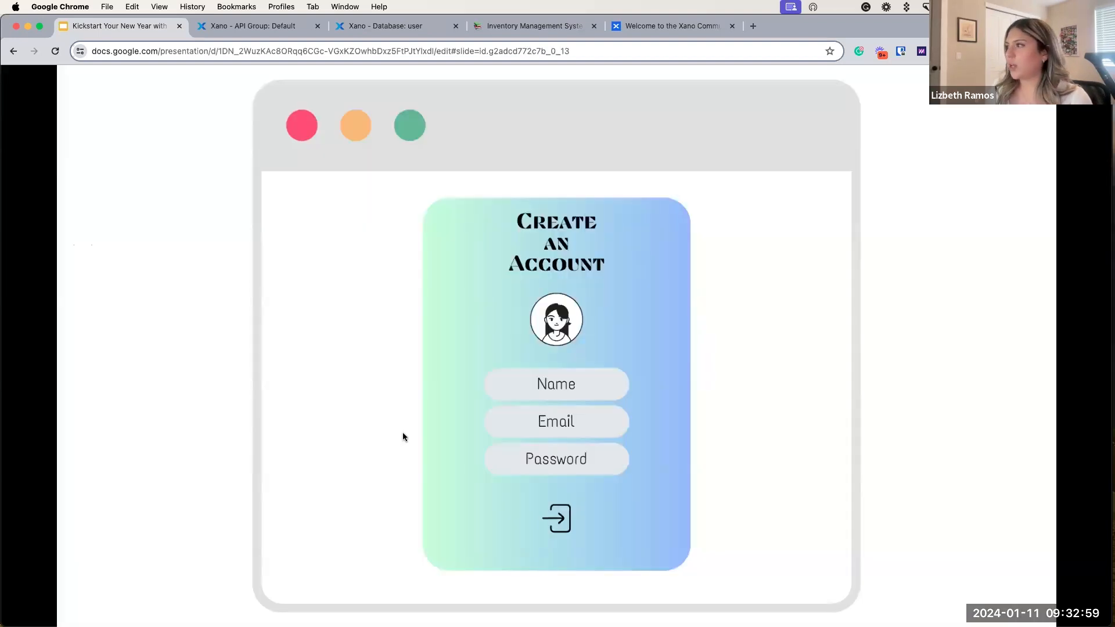
pyautogui.click(590, 481)
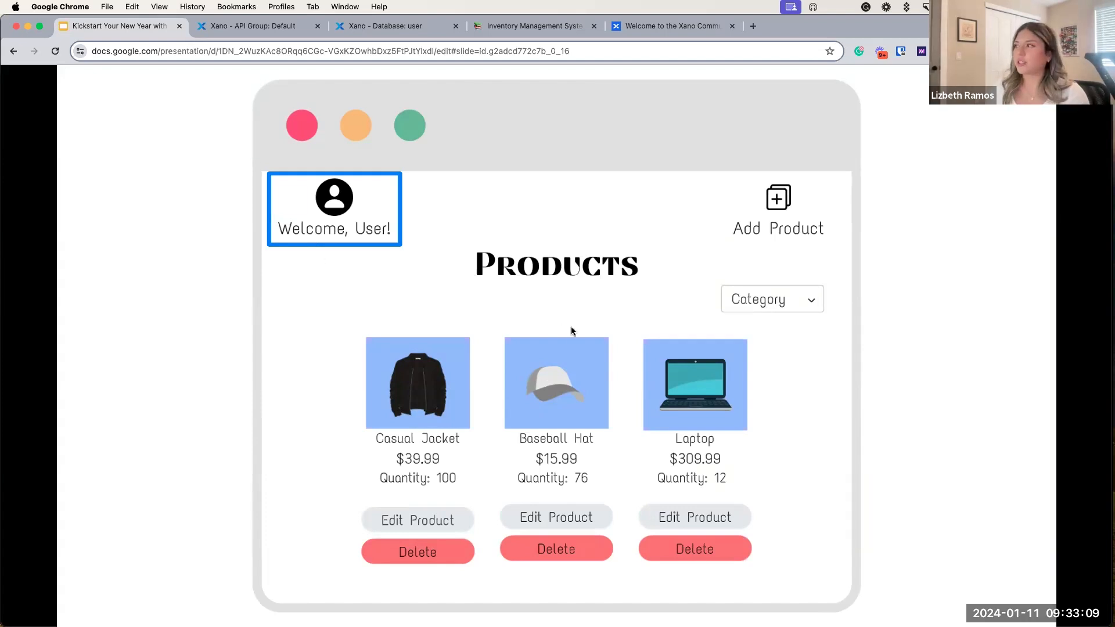
pyautogui.press('Right')
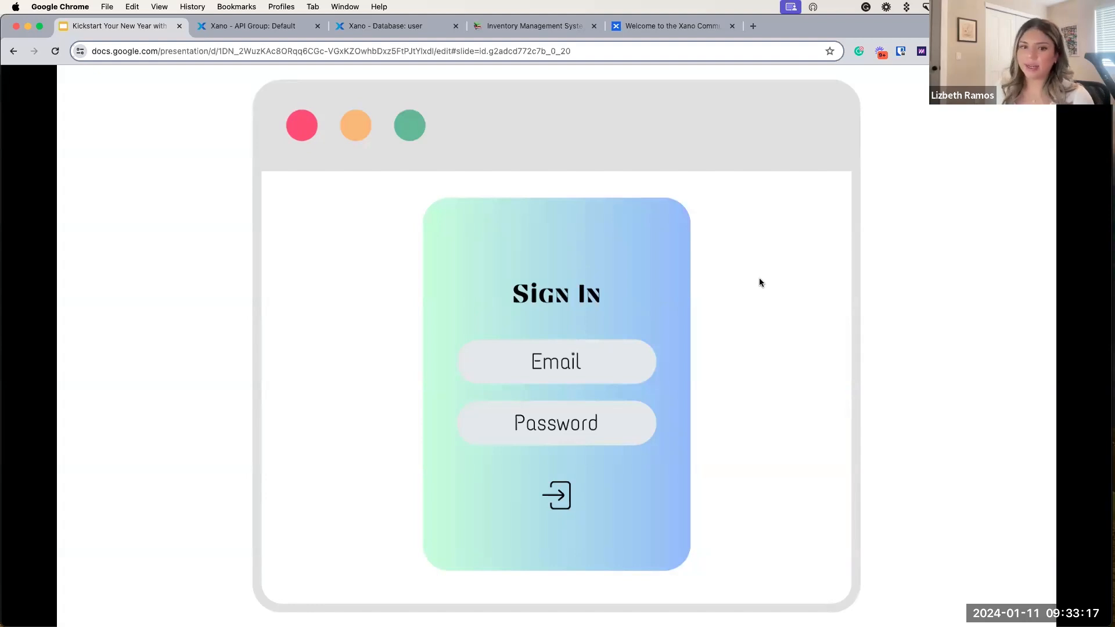
pyautogui.press('Right')
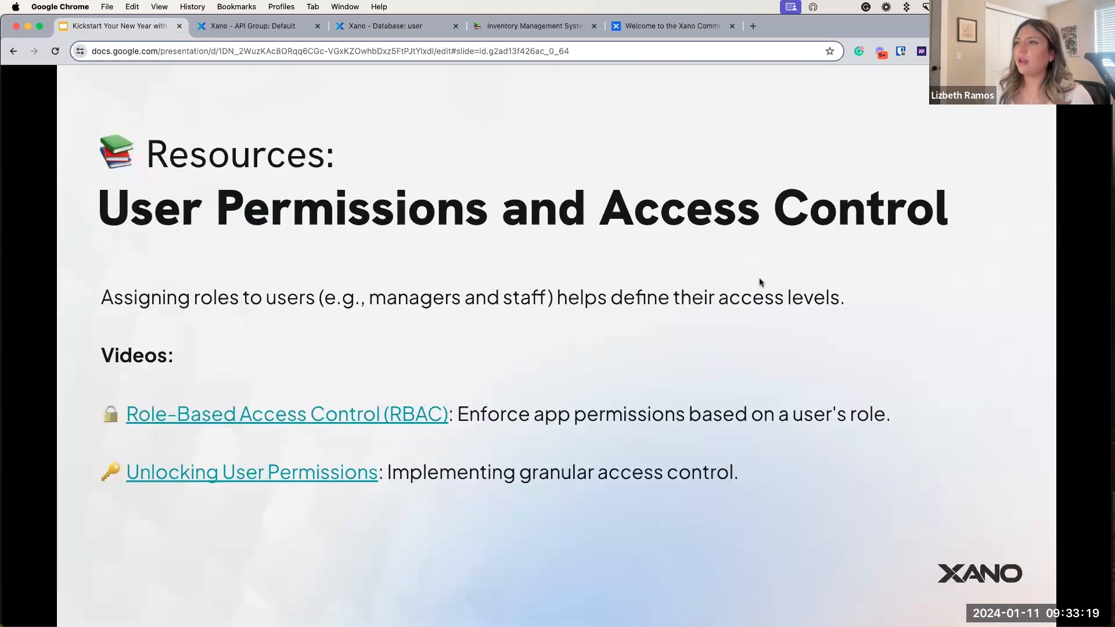